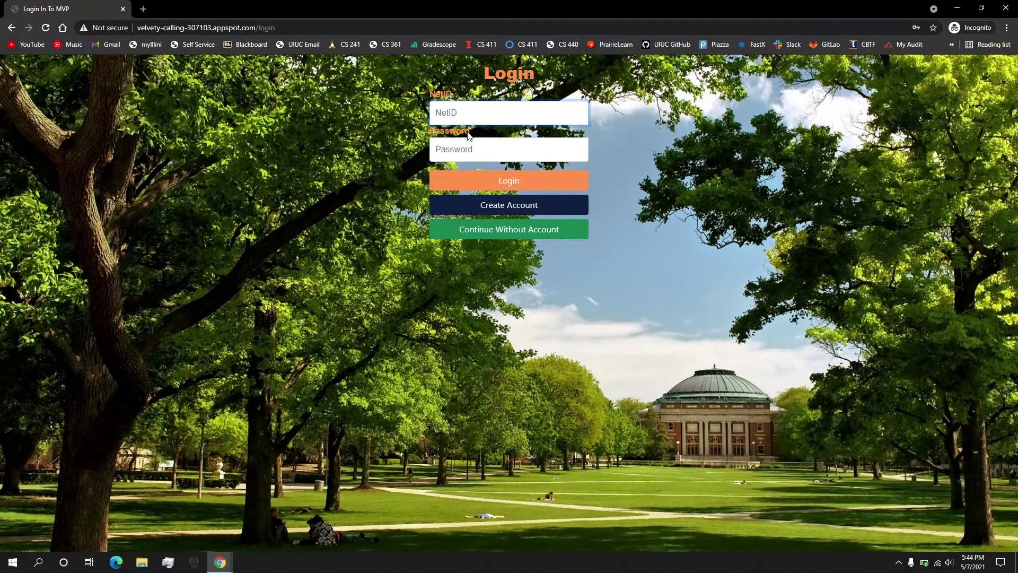
Skip account creation and continue as a guest to the MVP home page
left_click(468, 205)
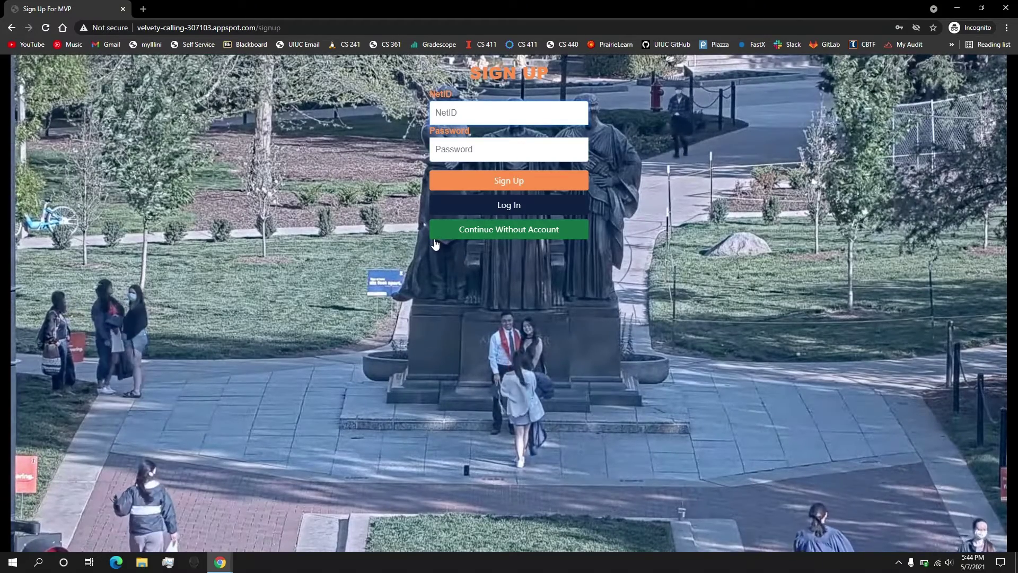
left_click(475, 237)
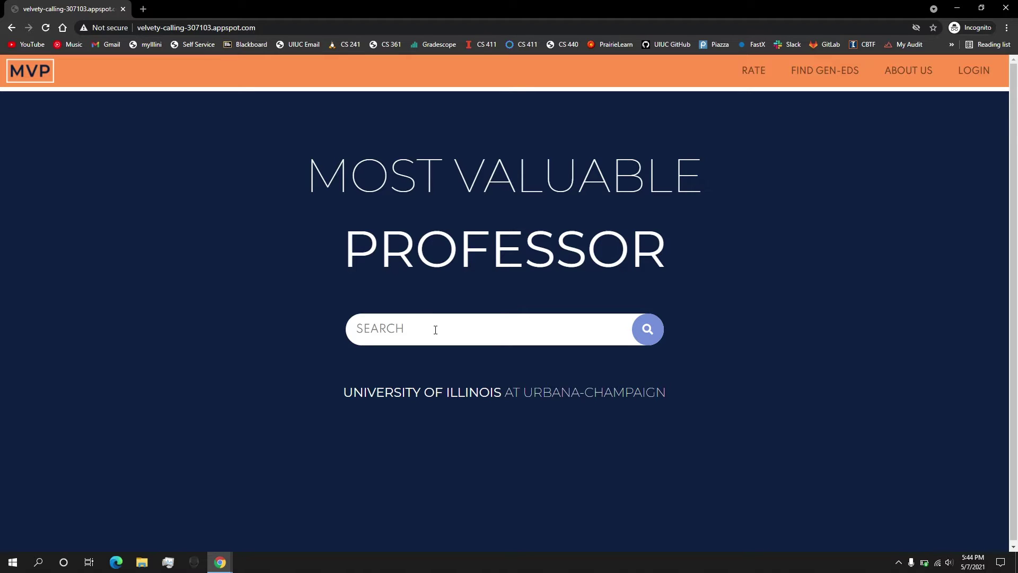
Search '411 cs abdu' and open the CS 411 Database Systems result
type("411 cs abdu")
key("Return")
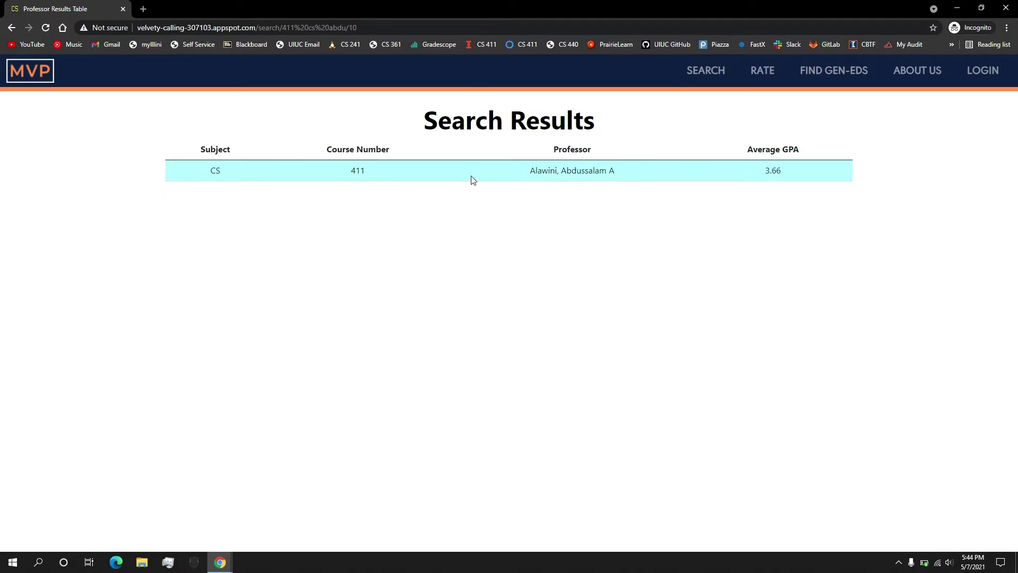
left_click(372, 179)
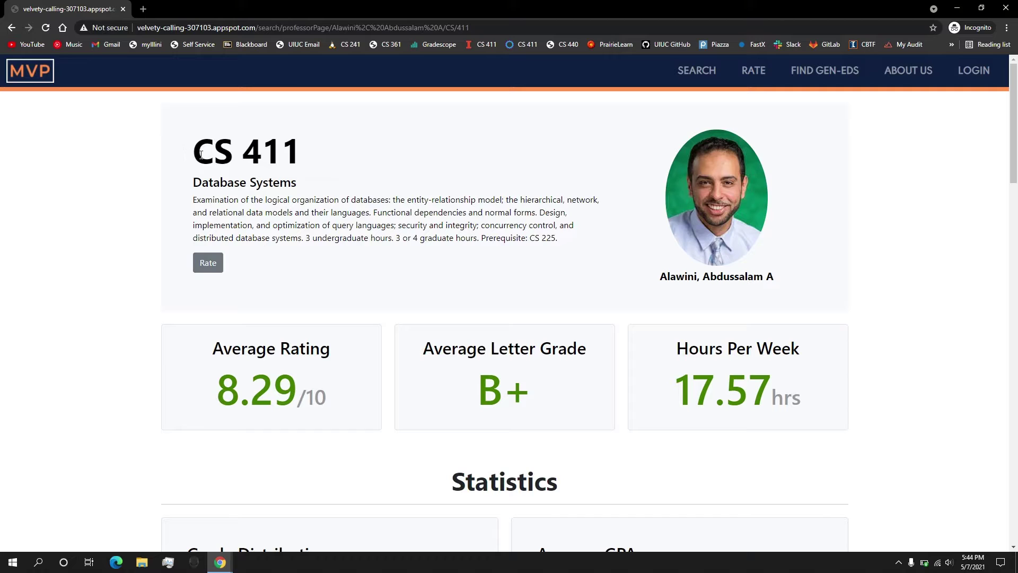
Review the CS 411 heading, description, 8.29/10 rating, B+ average grade and 17.57 weekly hours
left_click_drag(189, 154, 311, 159)
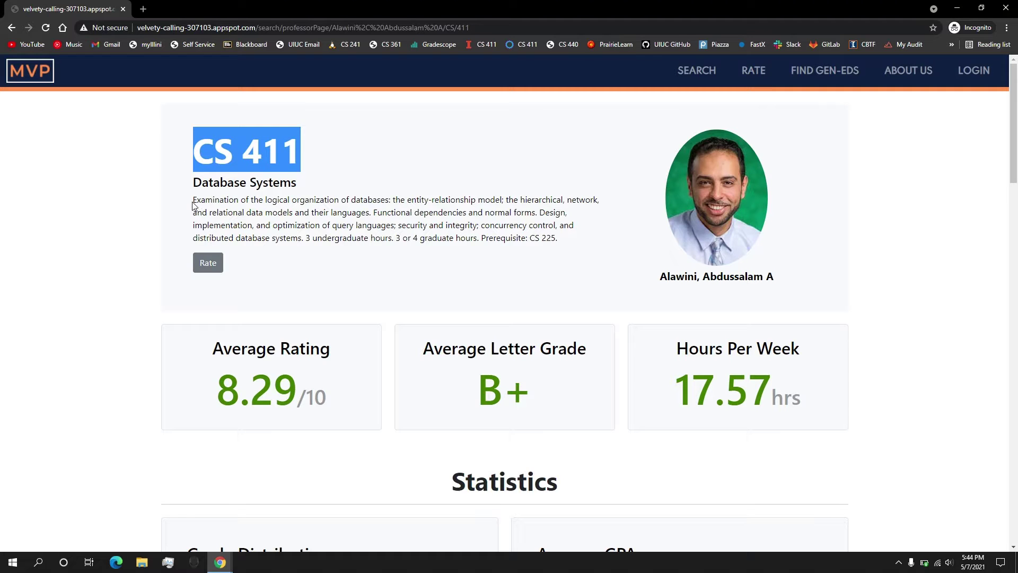
left_click_drag(192, 200, 550, 248)
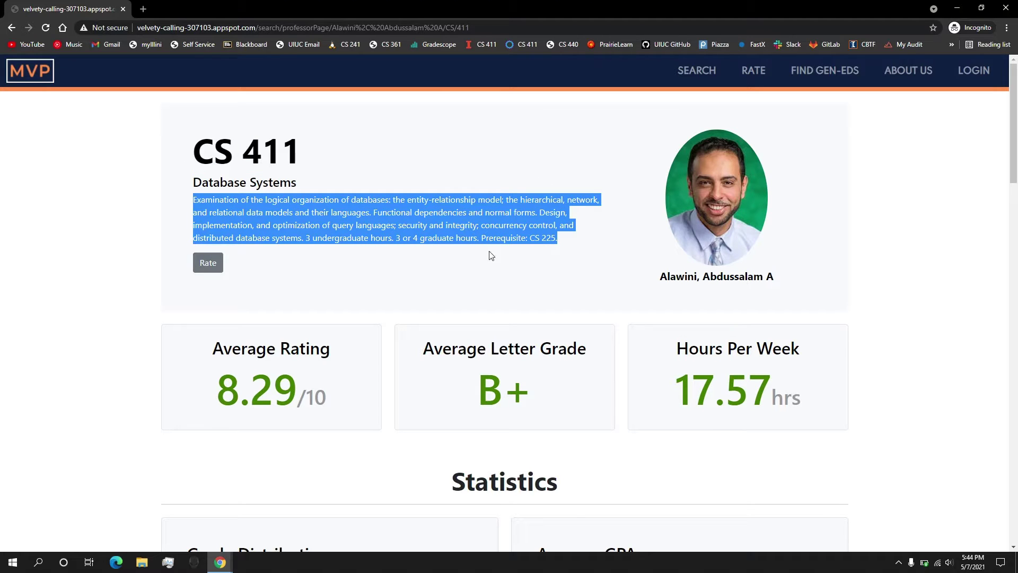
left_click_drag(200, 187, 336, 181)
scroll(320, 334, "down", 1)
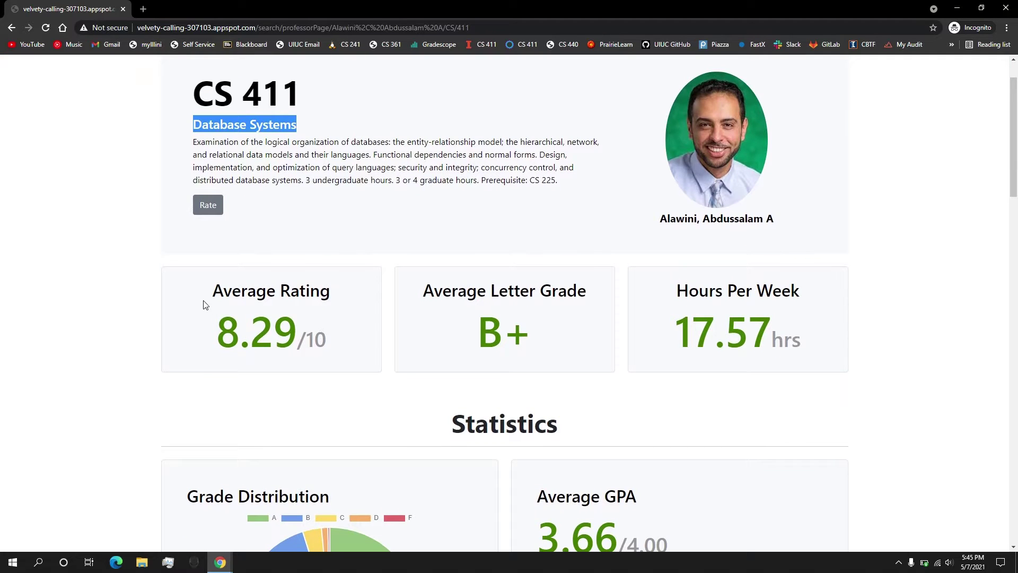
left_click_drag(226, 339, 327, 339)
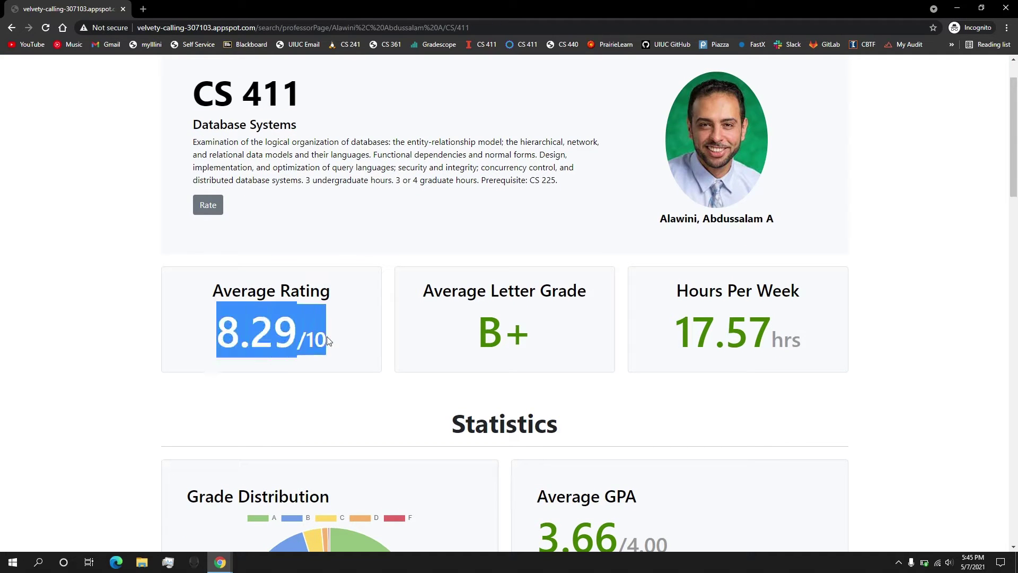
scroll(326, 334, "down", 1)
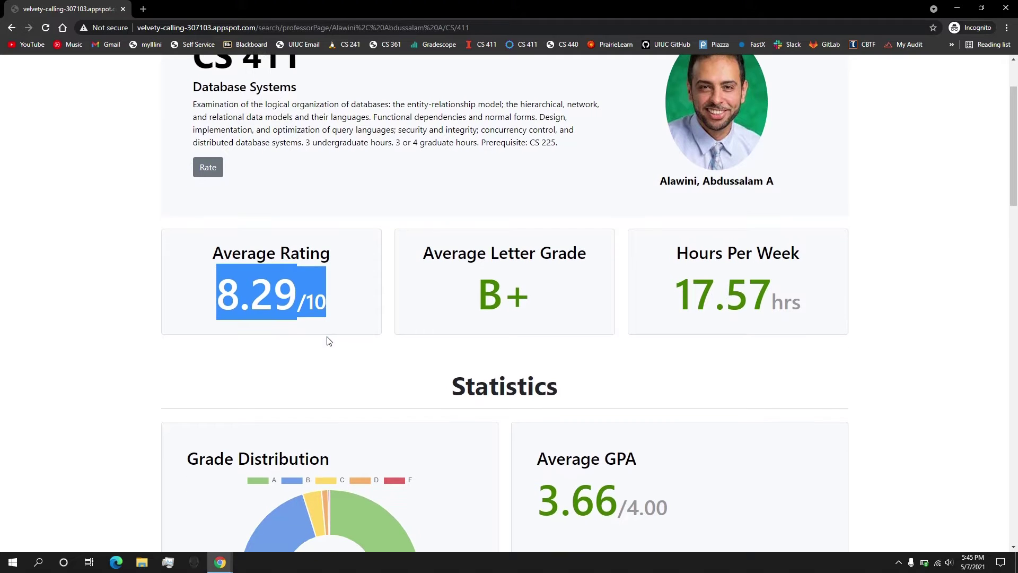
left_click_drag(423, 259, 535, 305)
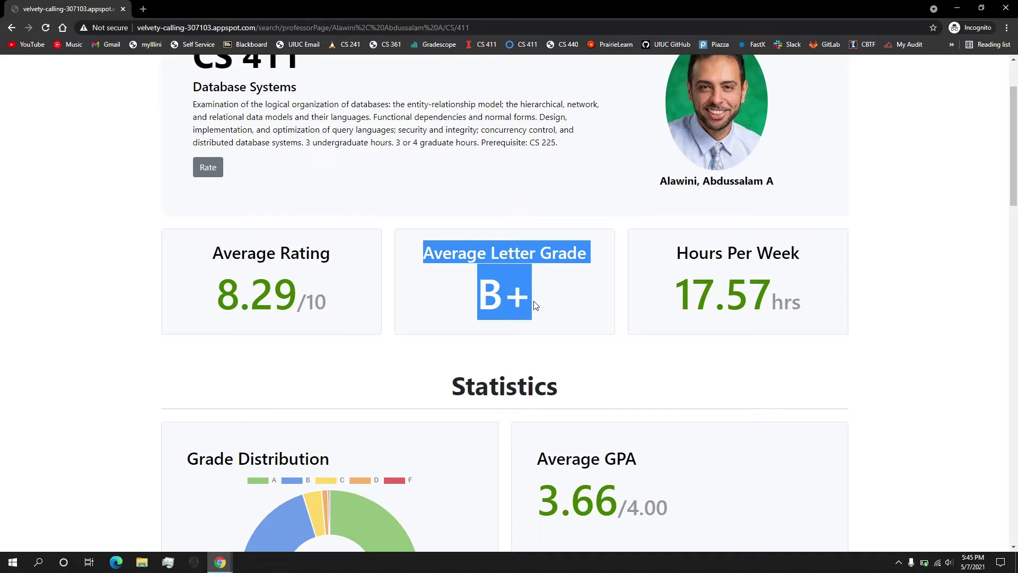
left_click_drag(676, 253, 805, 299)
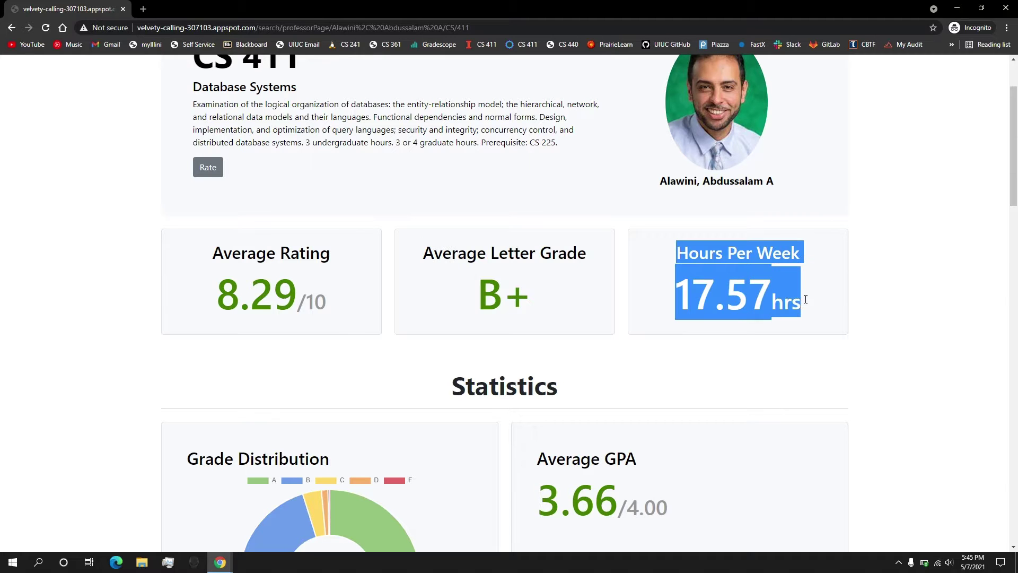
left_click(808, 301)
scroll(808, 301, "down", 6)
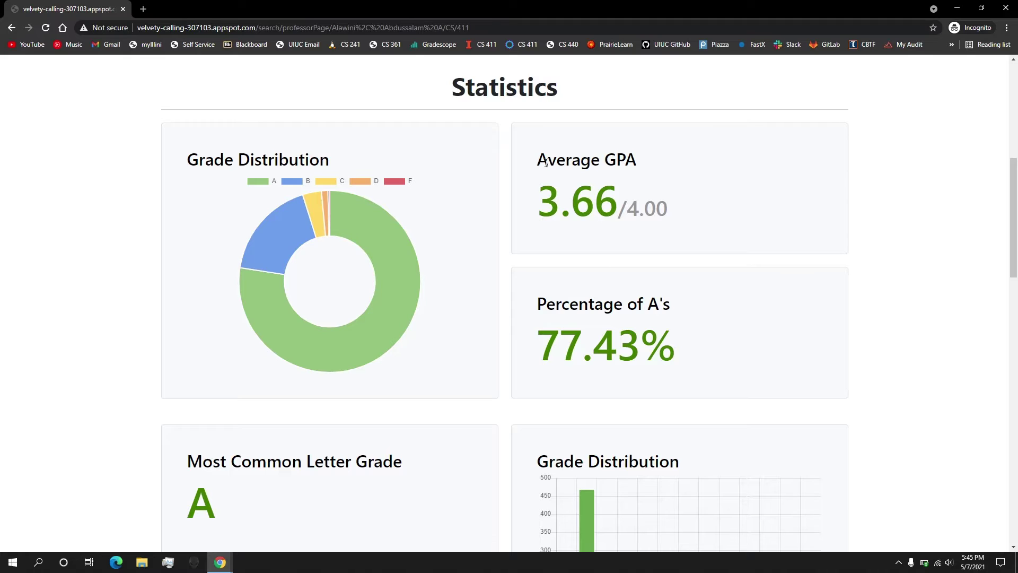
Check the 3.66 GPA, 77.43% A's, 1223 enrollments and most common grade A, down to Comments
left_click_drag(543, 162, 672, 205)
left_click(672, 206)
mouse_move(381, 262)
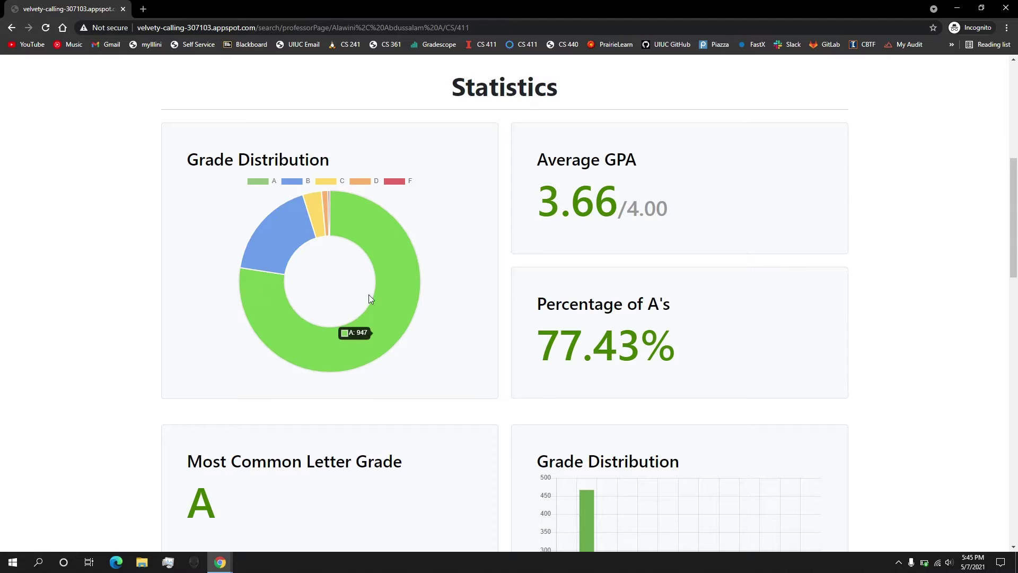
scroll(411, 301, "down", 3)
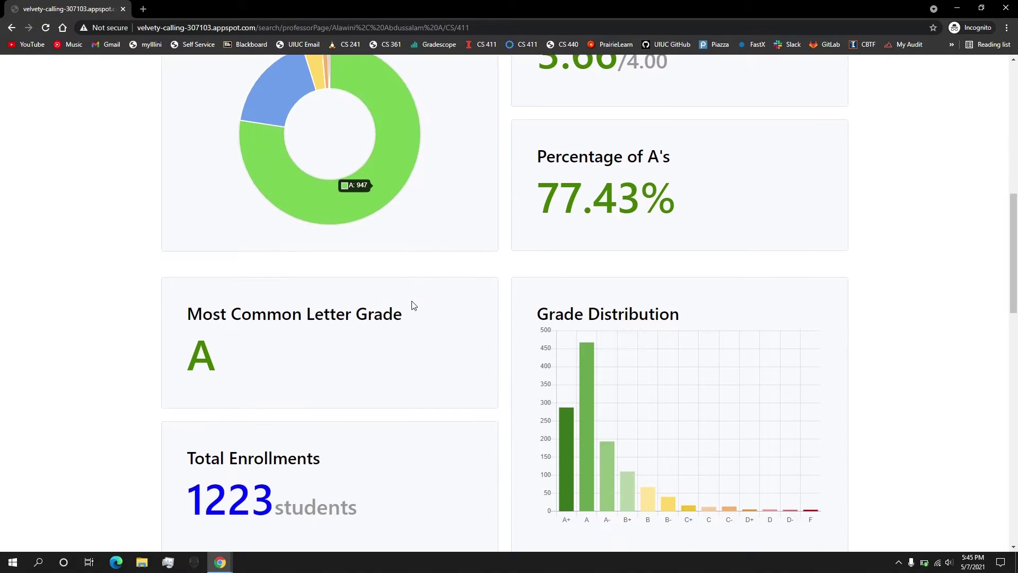
left_click_drag(550, 177, 671, 187)
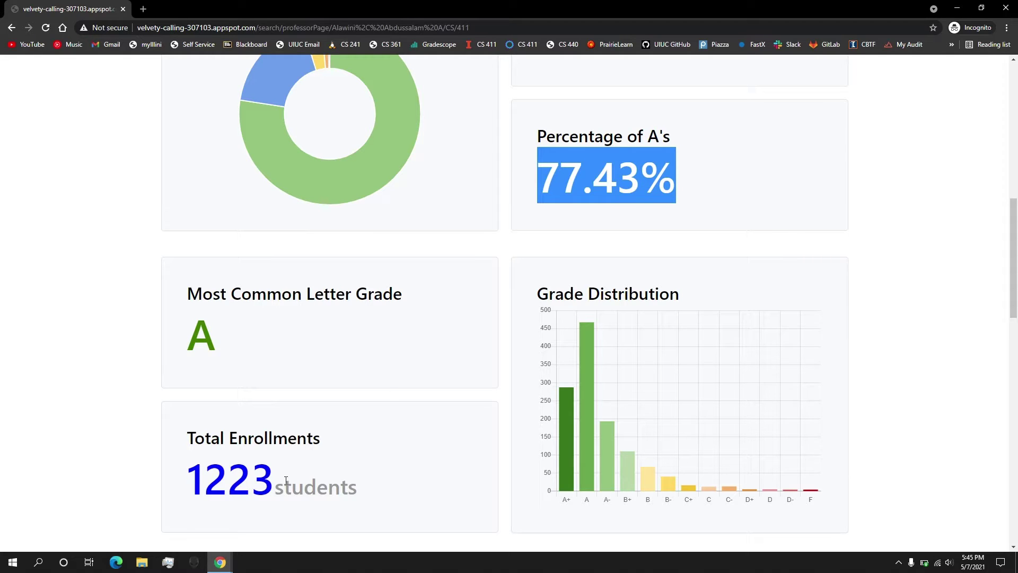
left_click_drag(200, 500, 323, 504)
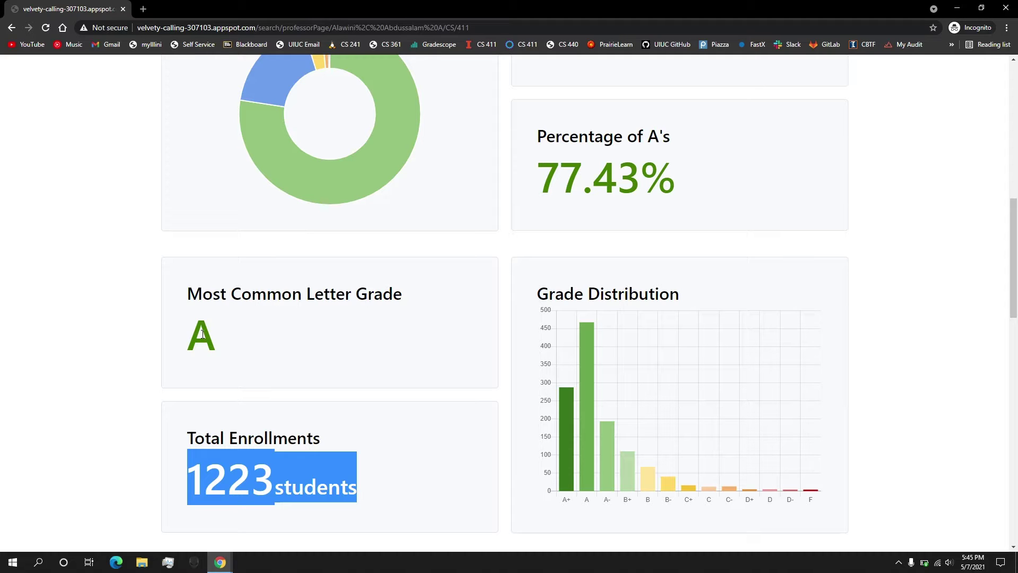
left_click_drag(201, 333, 216, 337)
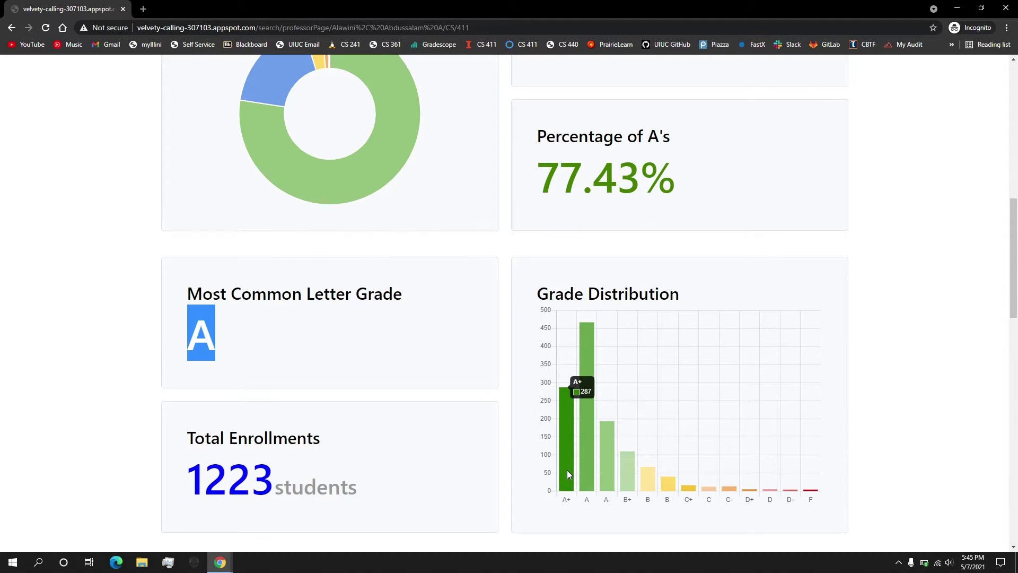
scroll(567, 470, "down", 6)
scroll(568, 473, "down", 2)
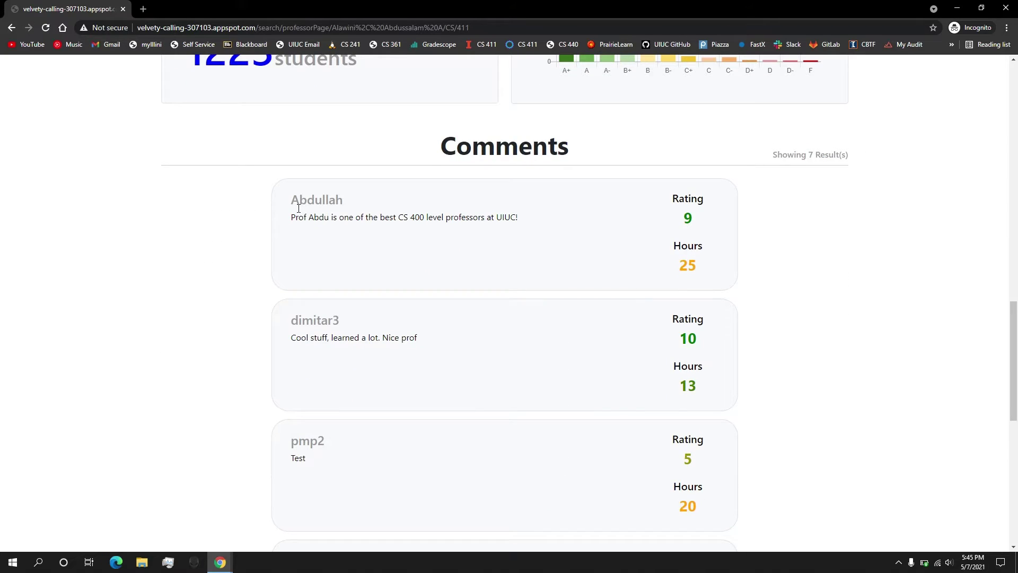
left_click_drag(298, 209, 345, 205)
left_click_drag(290, 221, 527, 219)
left_click_drag(684, 218, 699, 222)
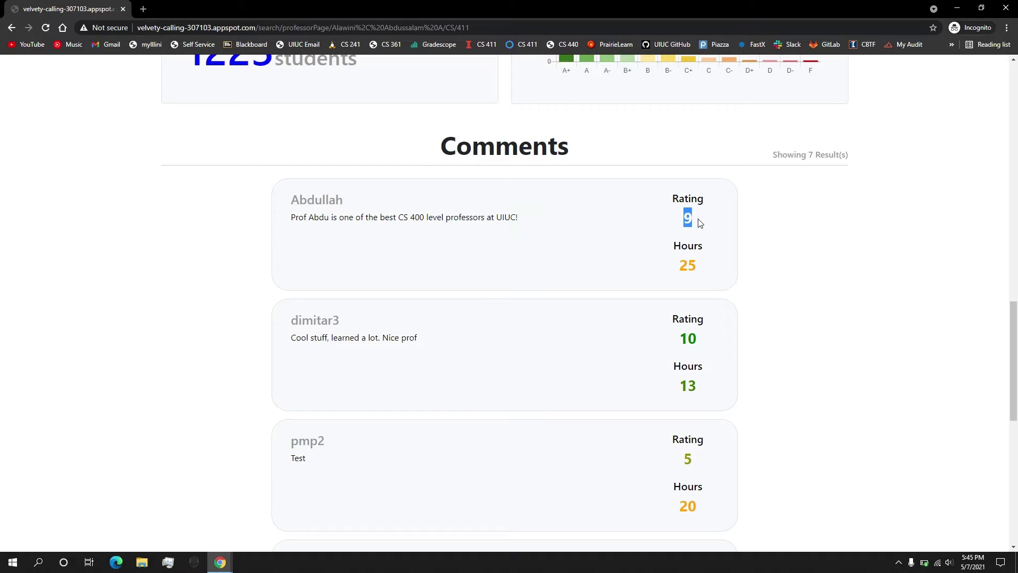
left_click(697, 268)
double_click(697, 268)
scroll(697, 268, "down", 8)
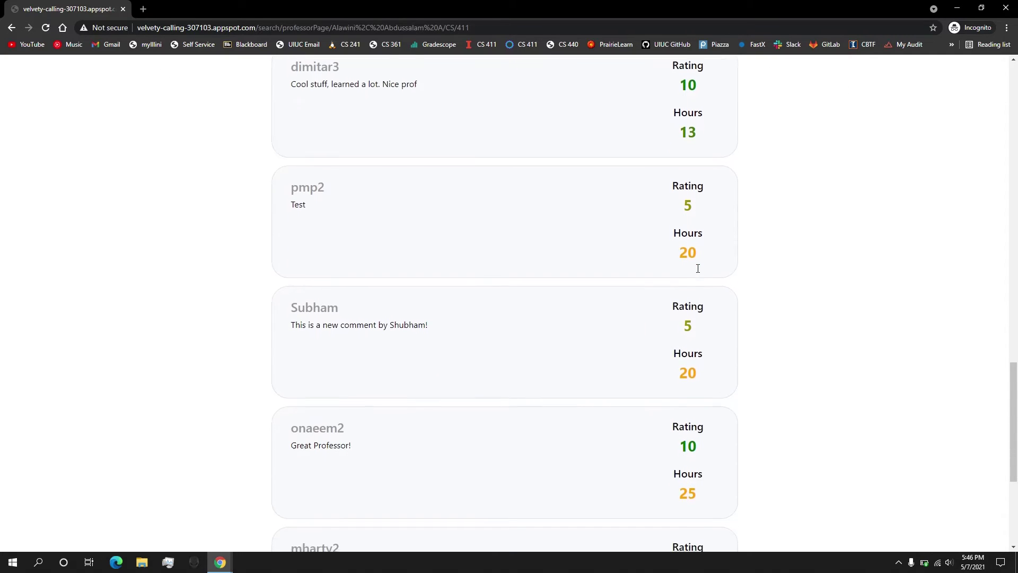
scroll(692, 265, "up", 20)
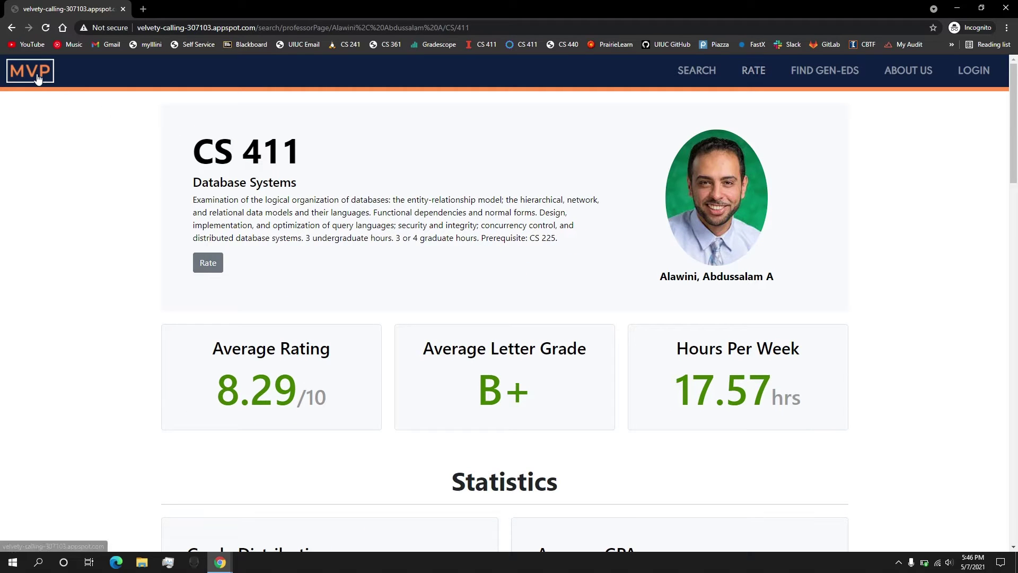
From the home page, search the professor's name and open the CS 241 course page
left_click(36, 77)
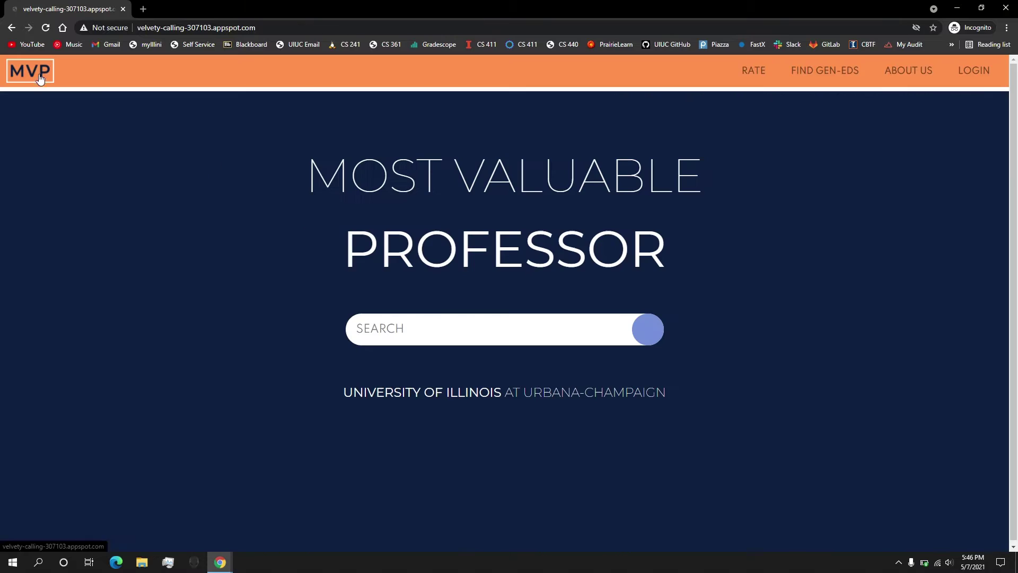
left_click(442, 329)
type("angrave")
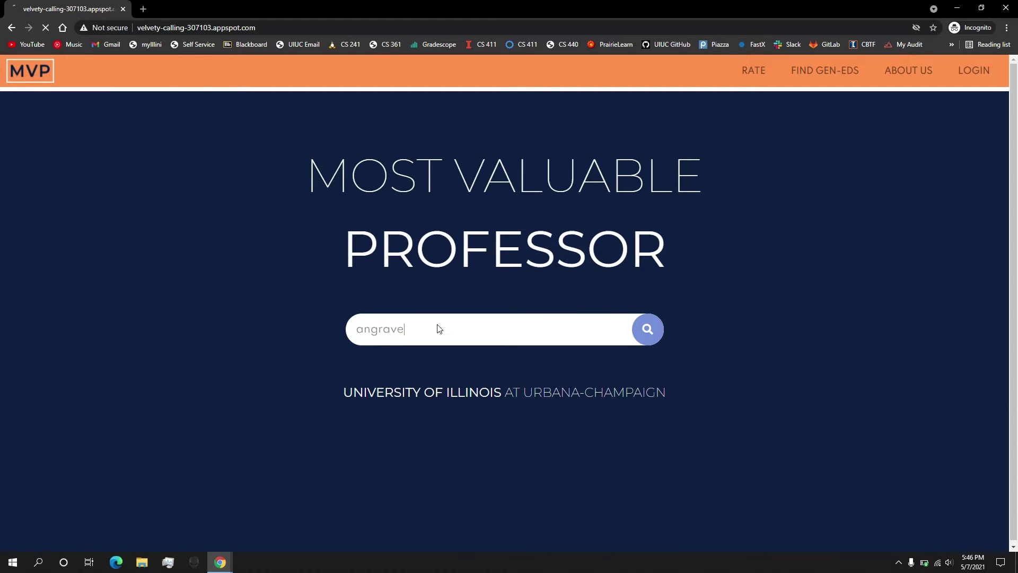
key("Return")
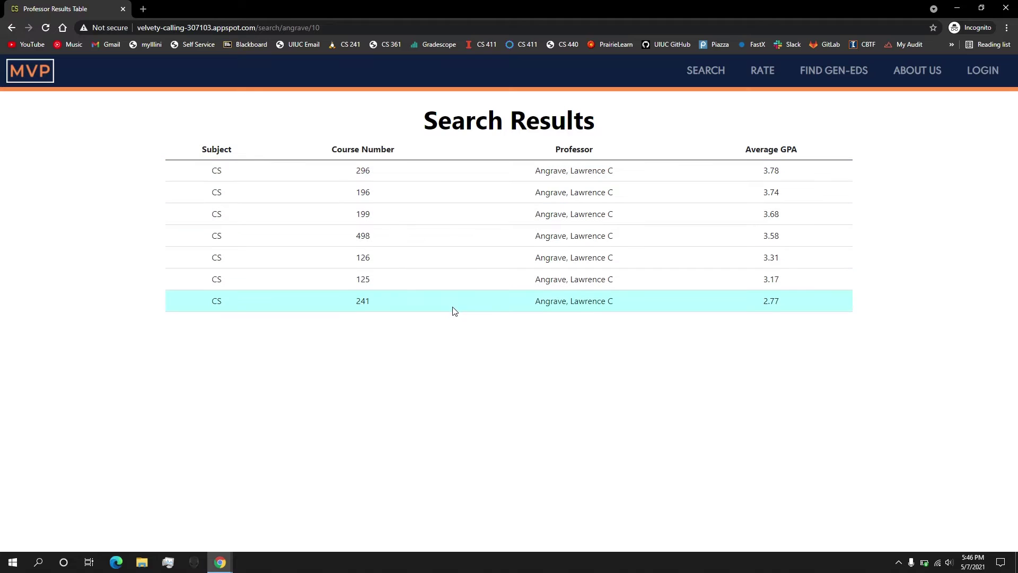
left_click(450, 308)
Try to rate CS 241, which redirects to the Login page
scroll(467, 331, "down", 2)
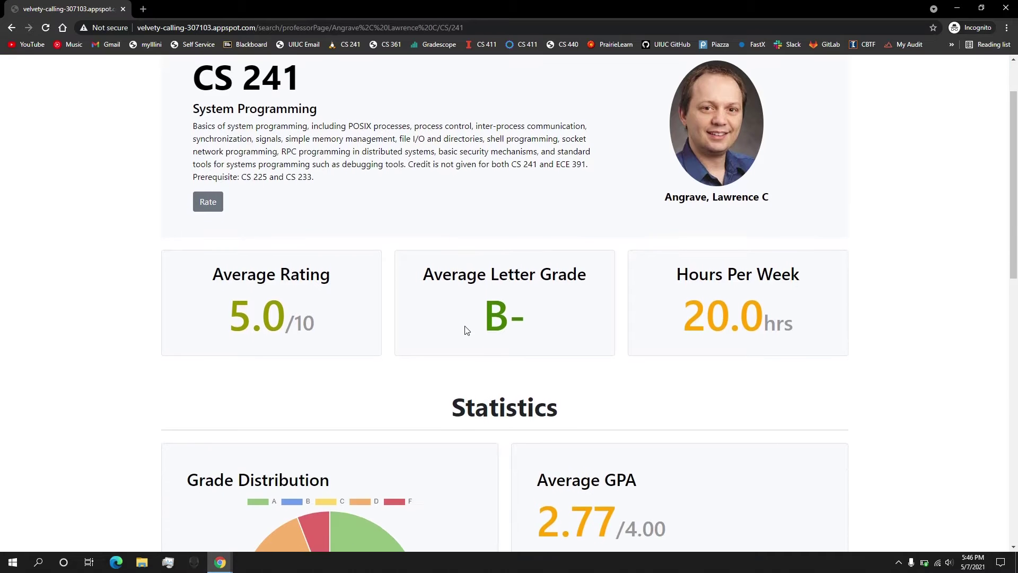
scroll(467, 330, "up", 2)
scroll(467, 330, "down", 1)
scroll(453, 357, "up", 1)
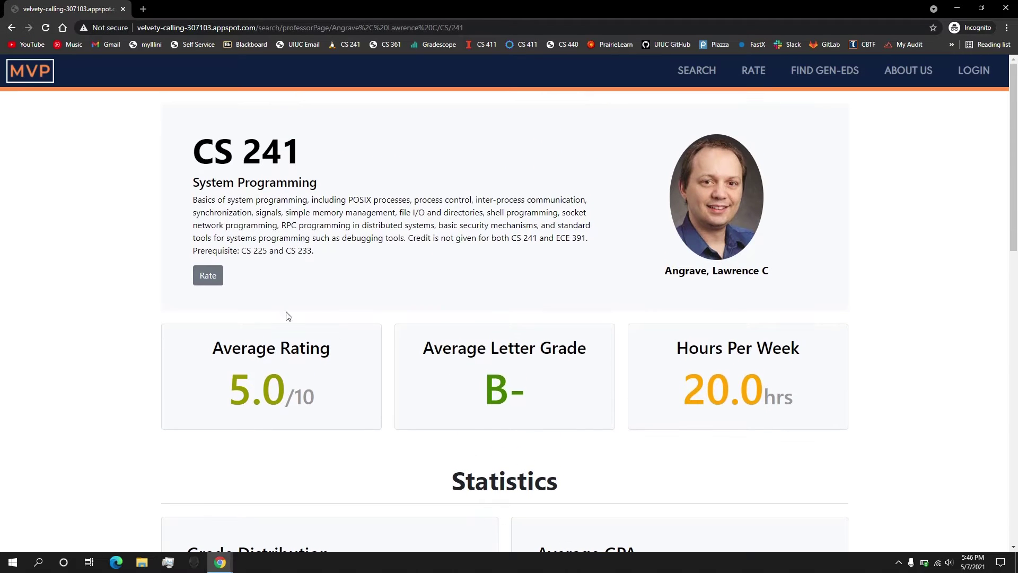
left_click(209, 273)
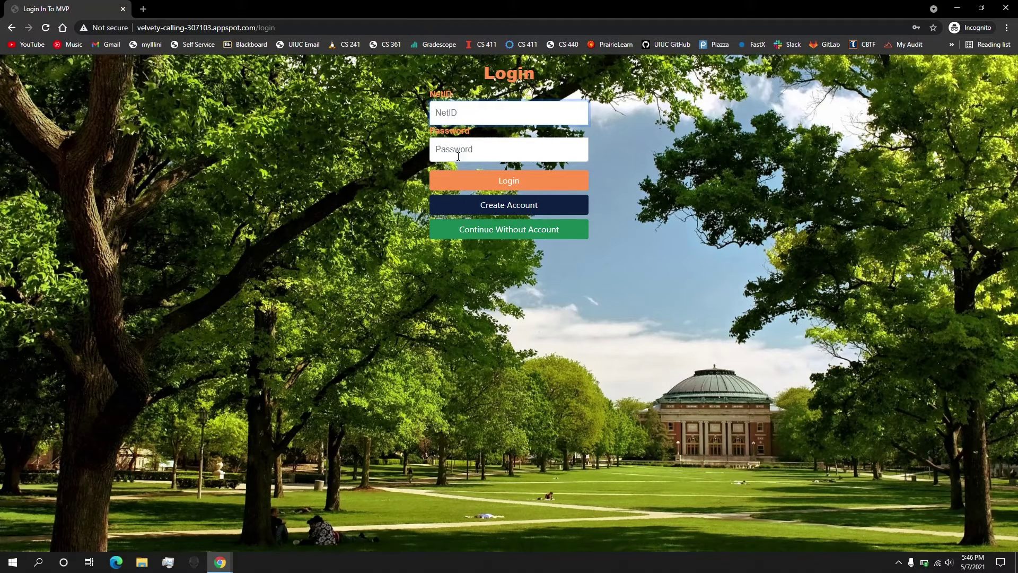
Try signing up with a NetID and password, which returns 'User Already Exists!'
left_click(523, 208)
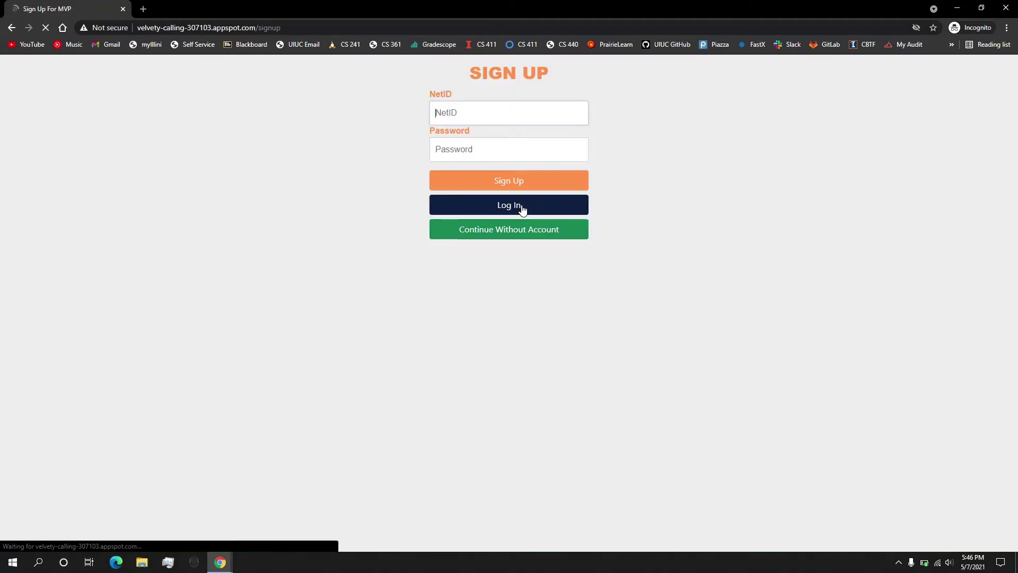
type("Test")
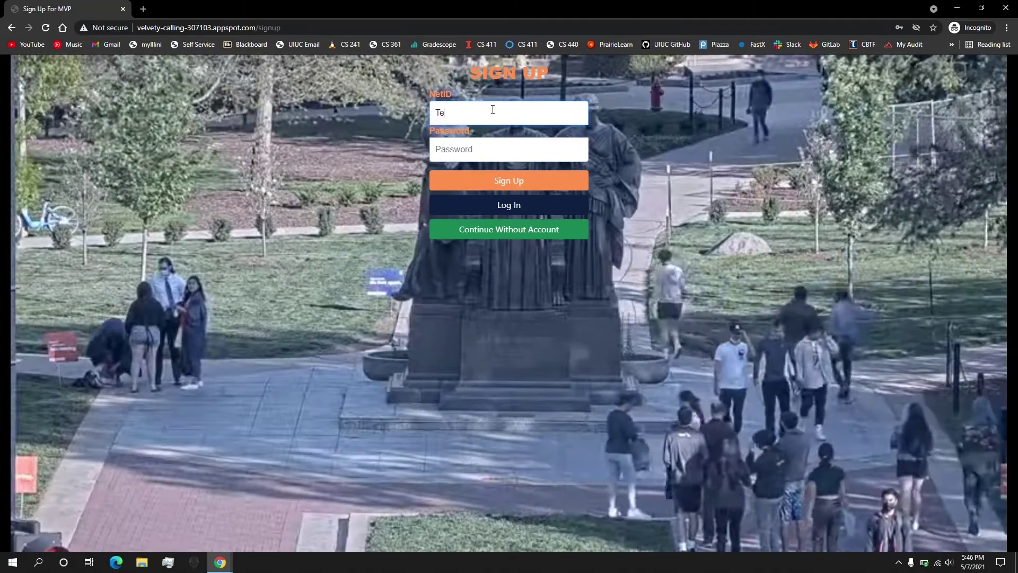
key("Tab")
type("test")
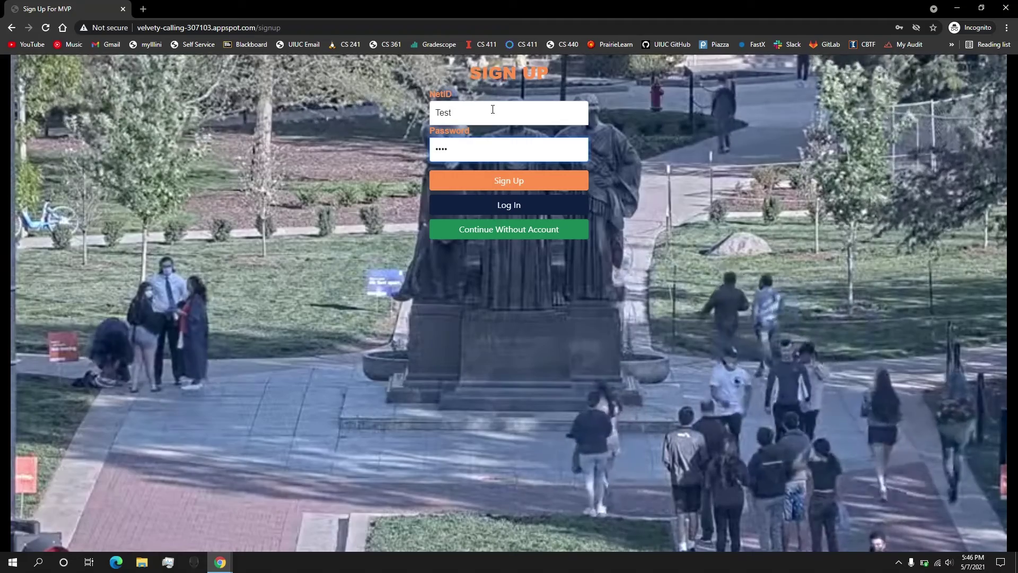
left_click(510, 181)
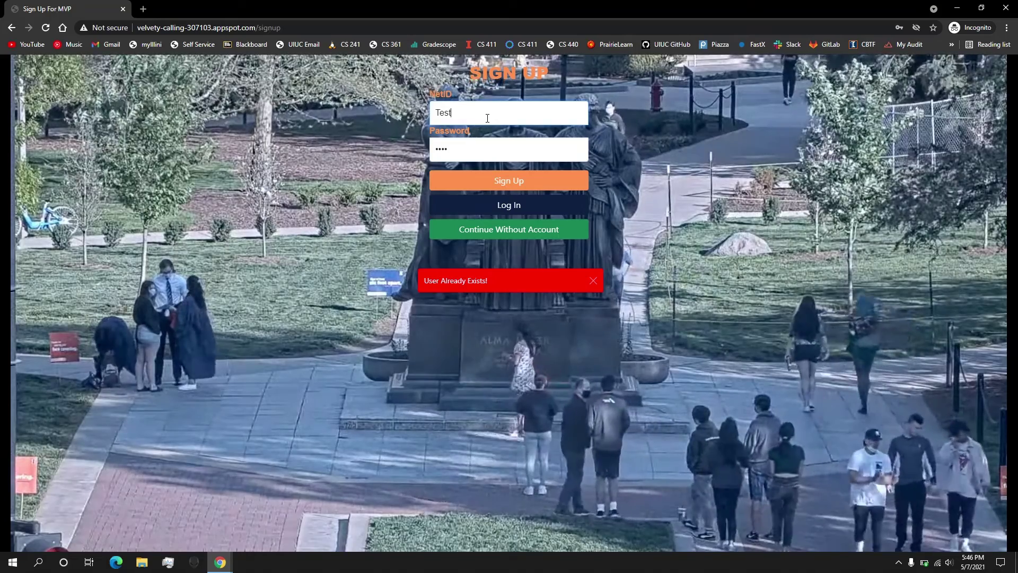
Append 1 to the NetID and submit the sign-up again
left_click(488, 118)
type("1")
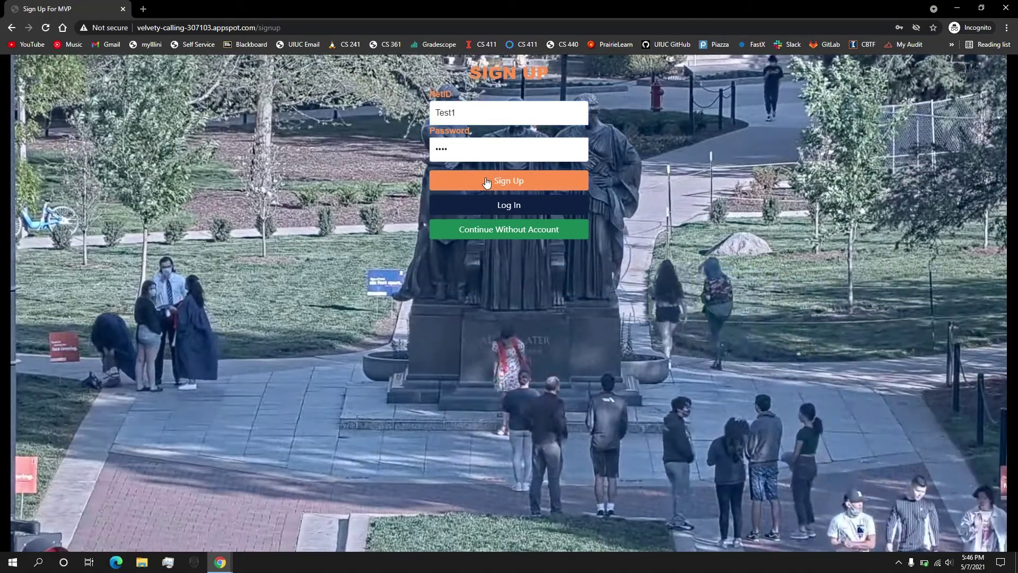
left_click(497, 183)
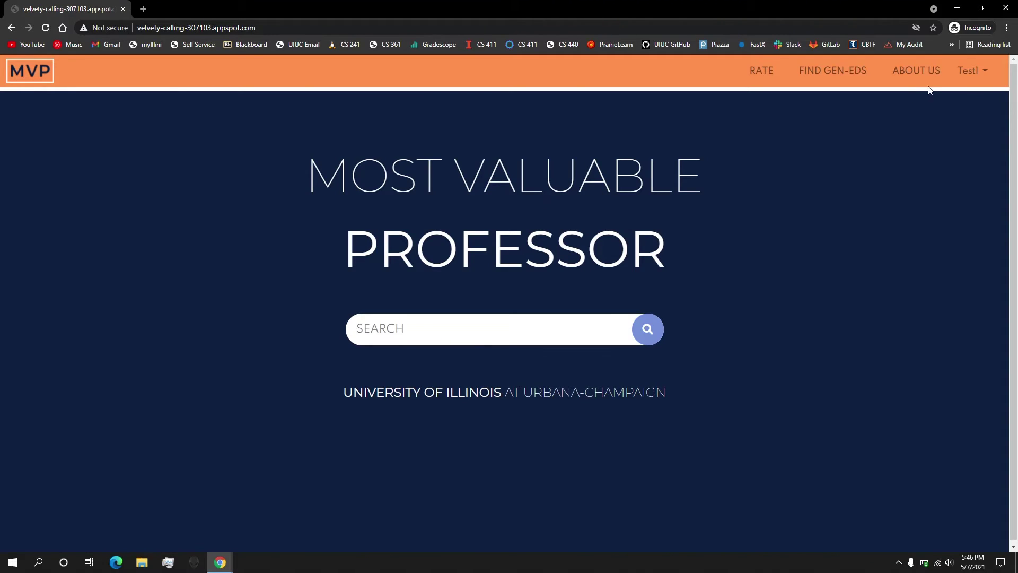
Search the professor's name, open CS 241 System Programming, and open its rating form
left_click(589, 342)
type("angrave")
key("Return")
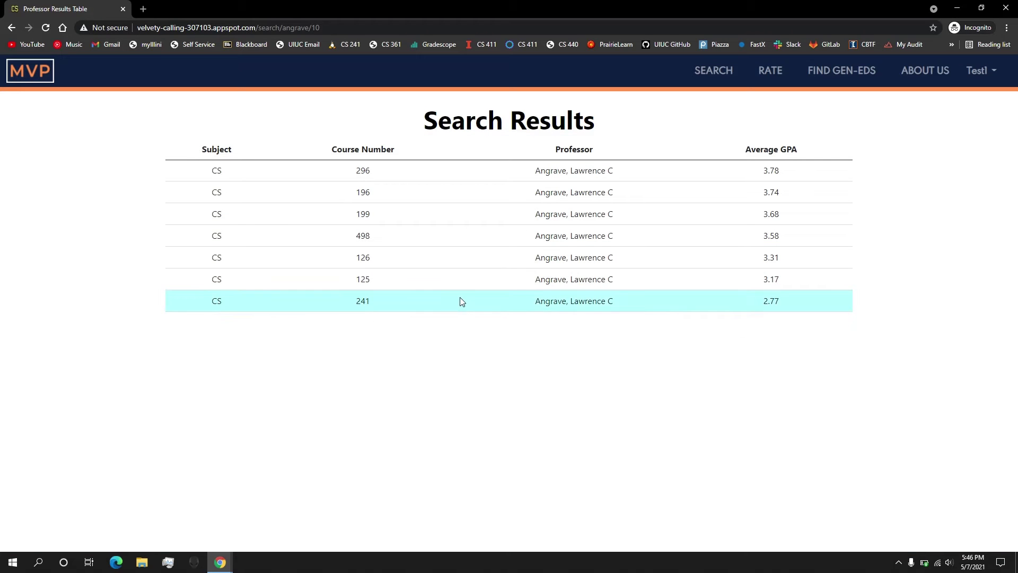
left_click(461, 299)
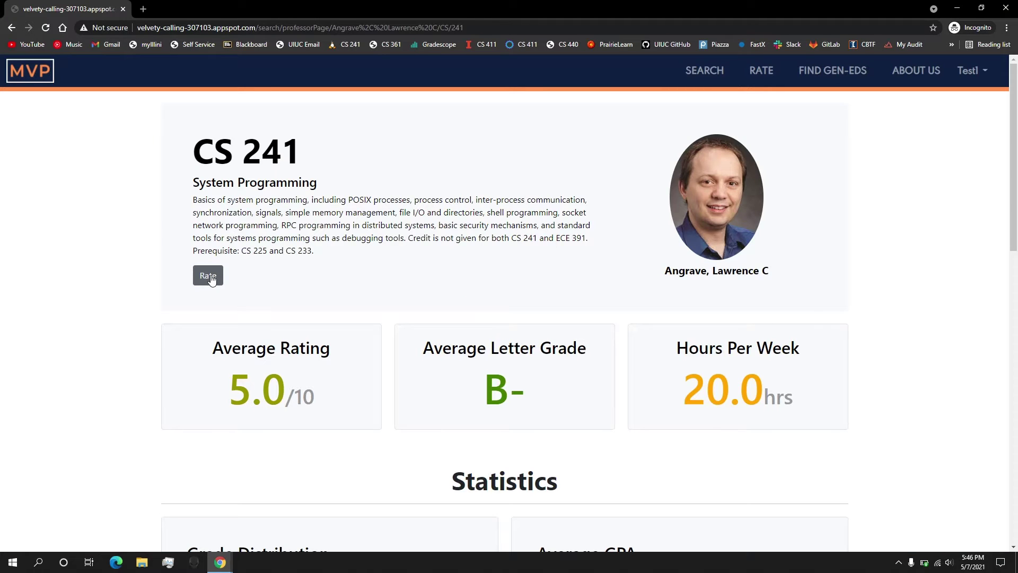
left_click(209, 277)
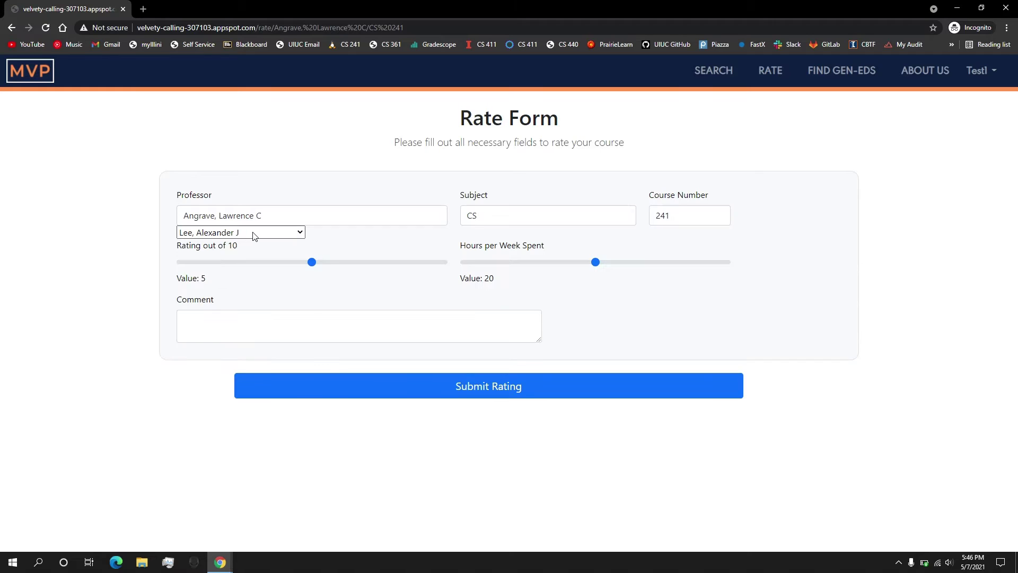
Browse the professor list without changing it, then reopen the CS 241 rating form
left_click(252, 231)
left_click_drag(301, 256, 300, 270)
left_click(631, 153)
left_click(12, 27)
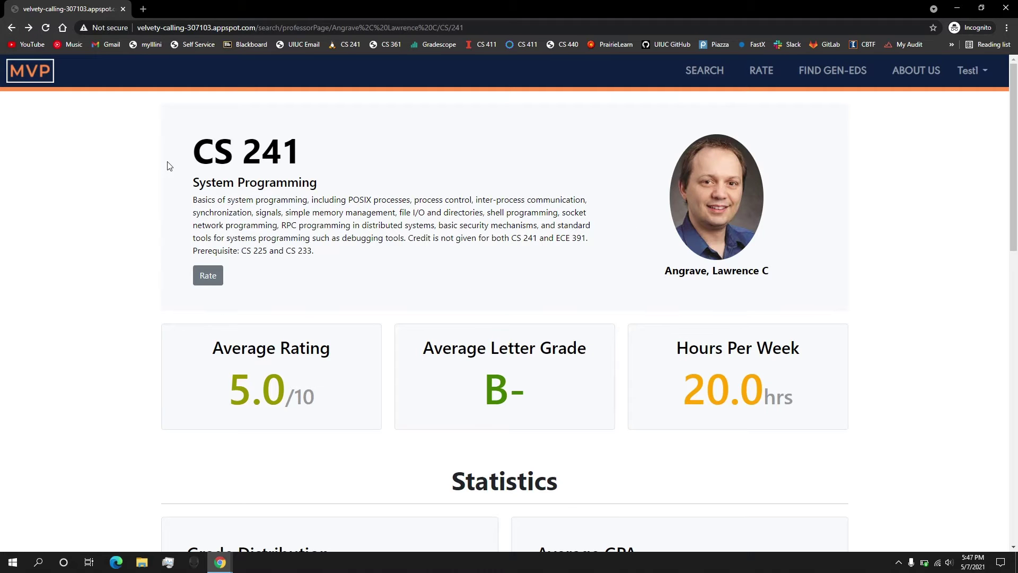
left_click(207, 276)
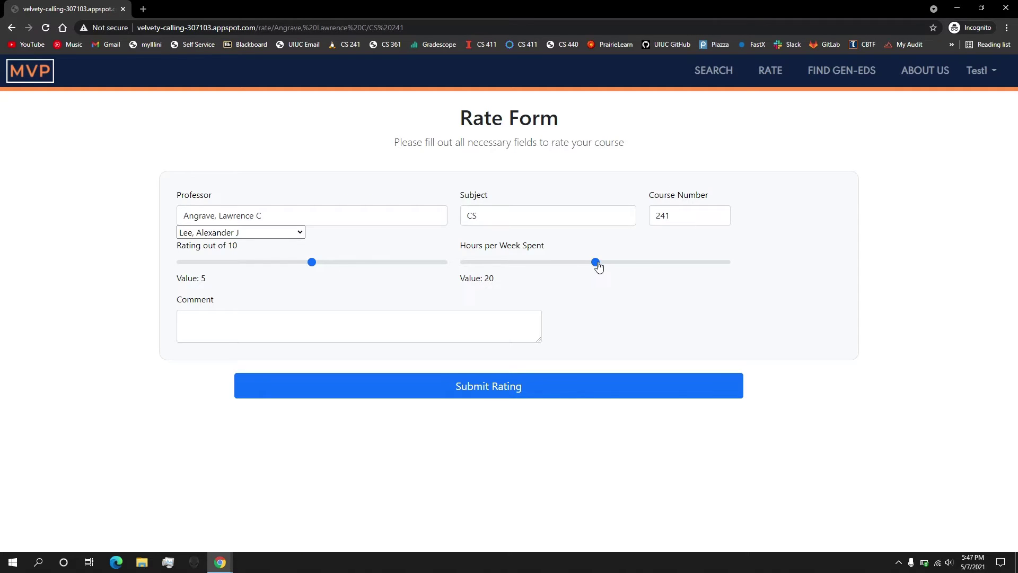
Submit a 10/10 rating, 15 hours per week, commenting 'This is the best professor ever!'
left_click_drag(595, 263, 565, 263)
left_click_drag(315, 265, 437, 263)
type("This i")
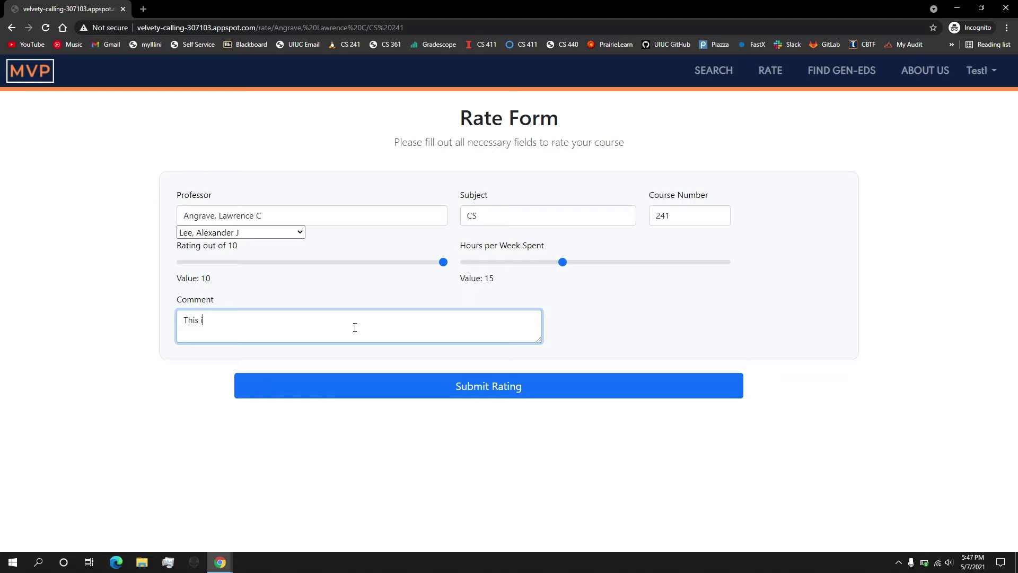
type("s the best professor ever!")
left_click(455, 387)
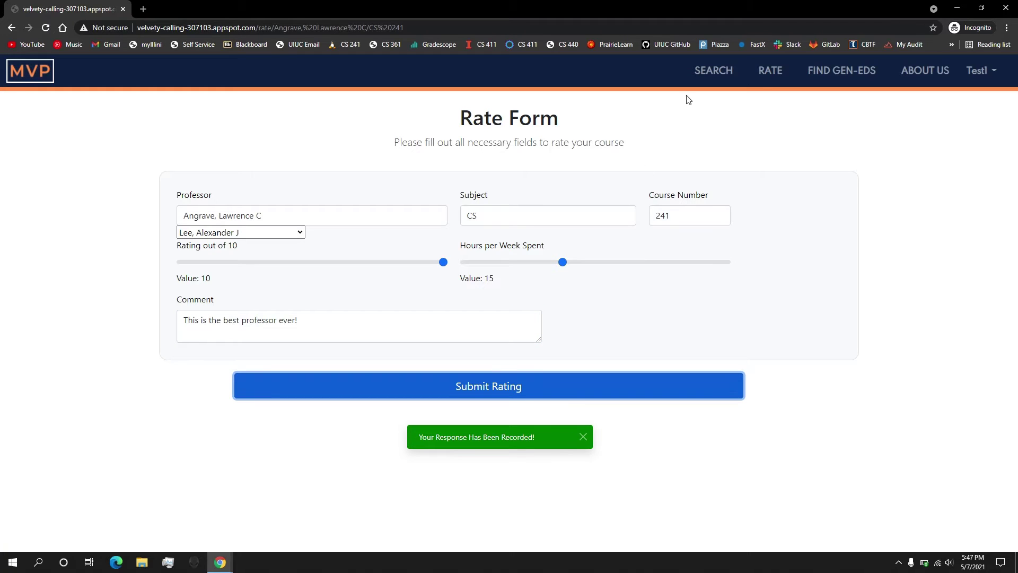
Reopen CS 241 via a professor search and check the new review and 7.5/10 average
left_click(36, 68)
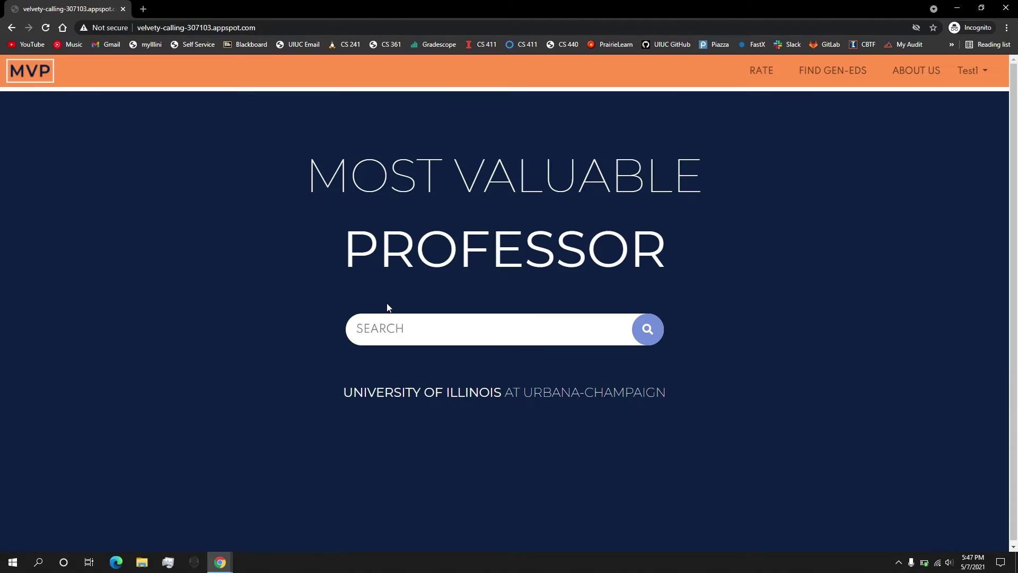
type("angrave")
key("Return")
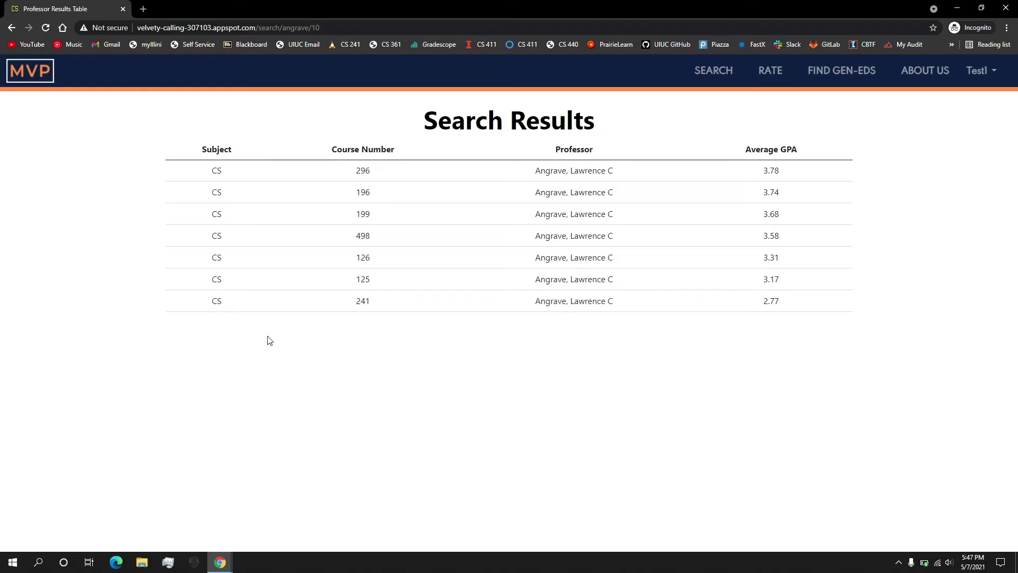
left_click(225, 297)
scroll(353, 396, "down", 10)
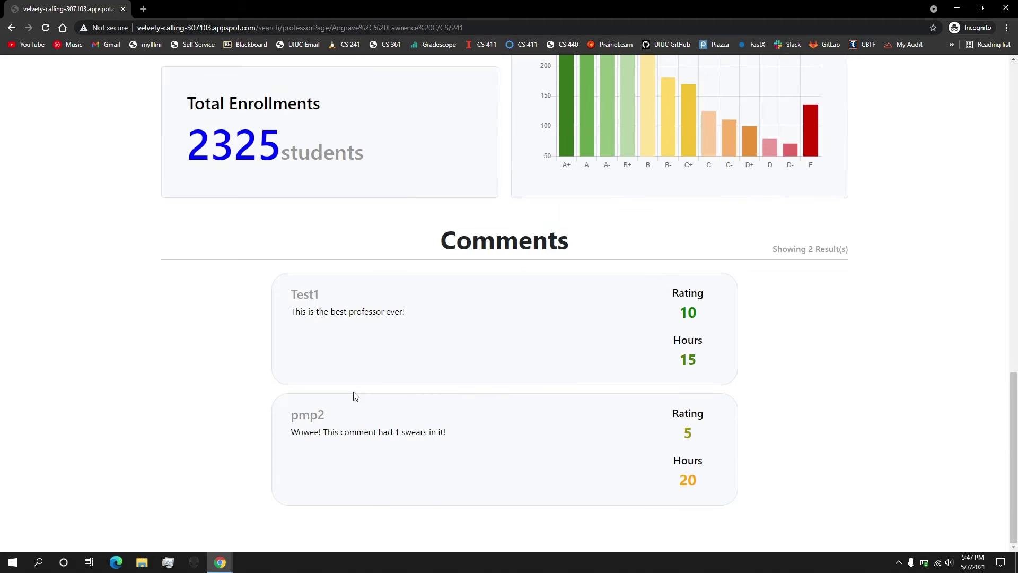
double_click(293, 298)
left_click_drag(296, 311, 455, 326)
left_click_drag(1007, 418, 932, 87)
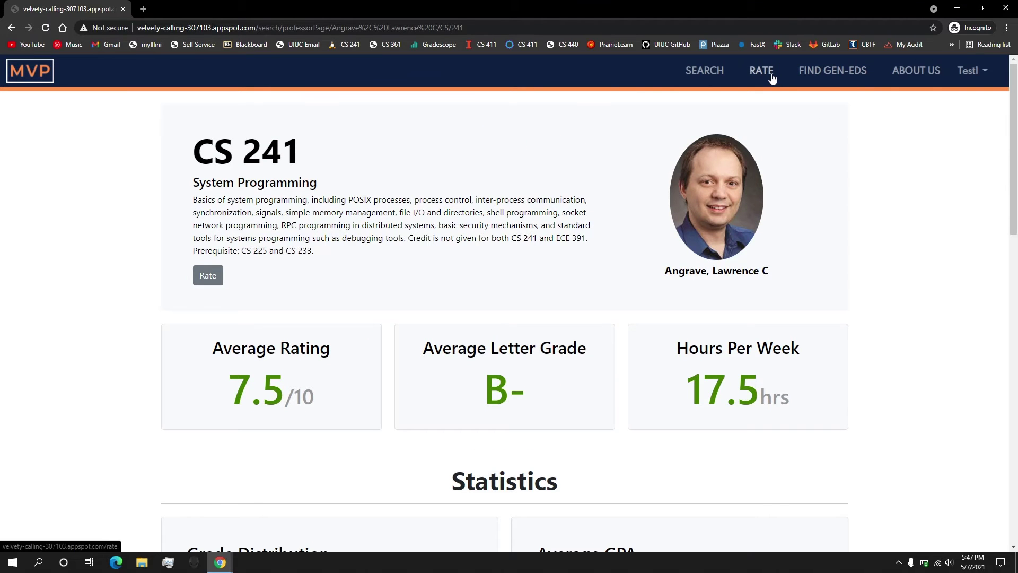
left_click(219, 281)
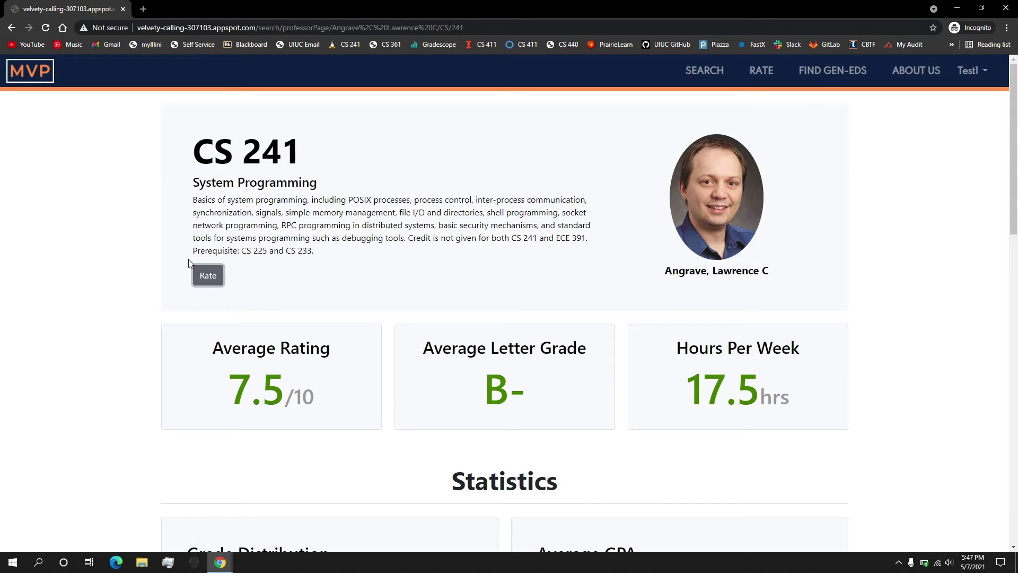
Update the CS 241 review with the comment 'New comment!' and resubmit it
left_click(206, 275)
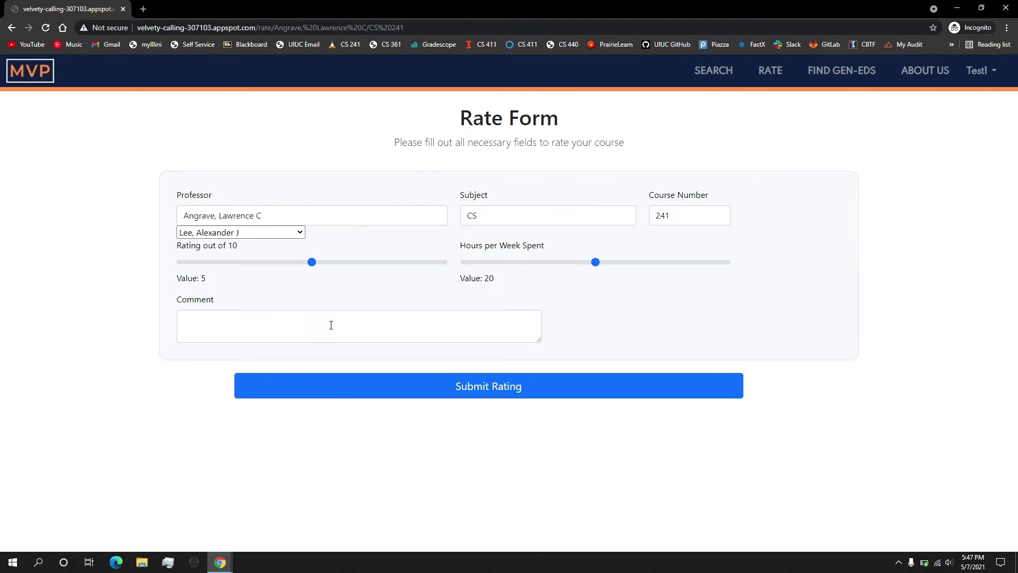
left_click(331, 325)
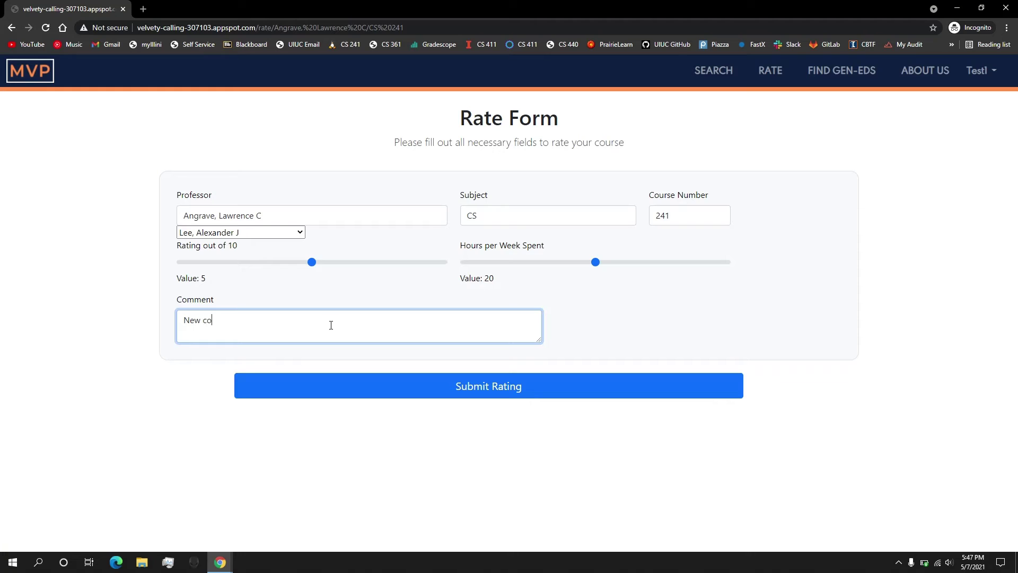
type("New comment!")
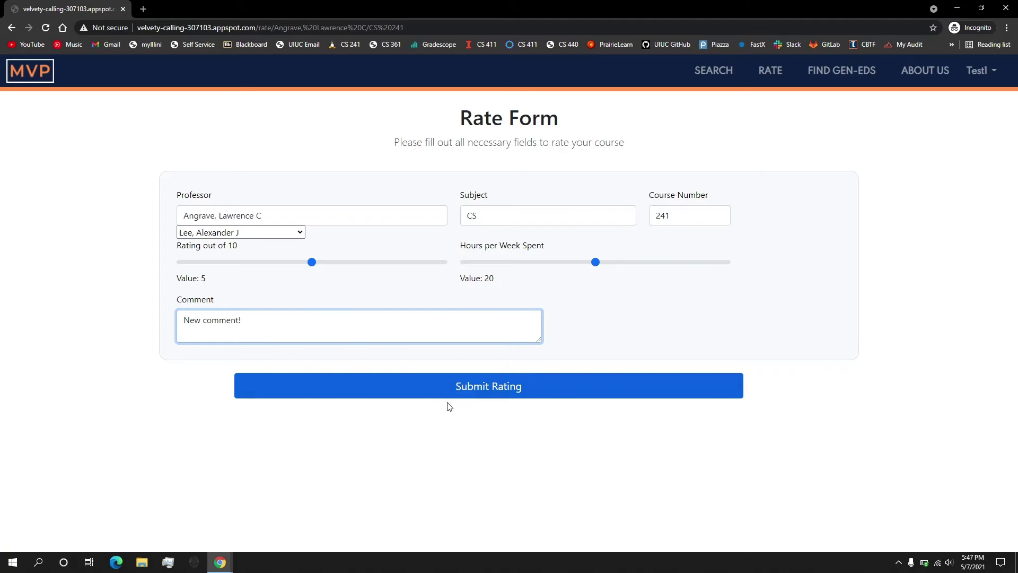
left_click(468, 389)
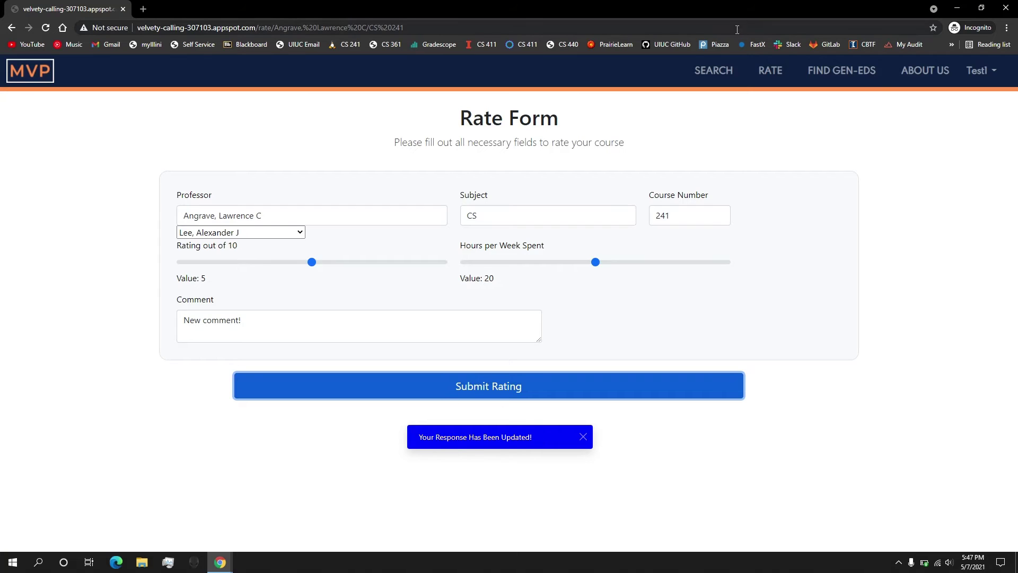
Search the professor again, open CS 241, and check the edited review and 5.0/10 average
left_click(727, 74)
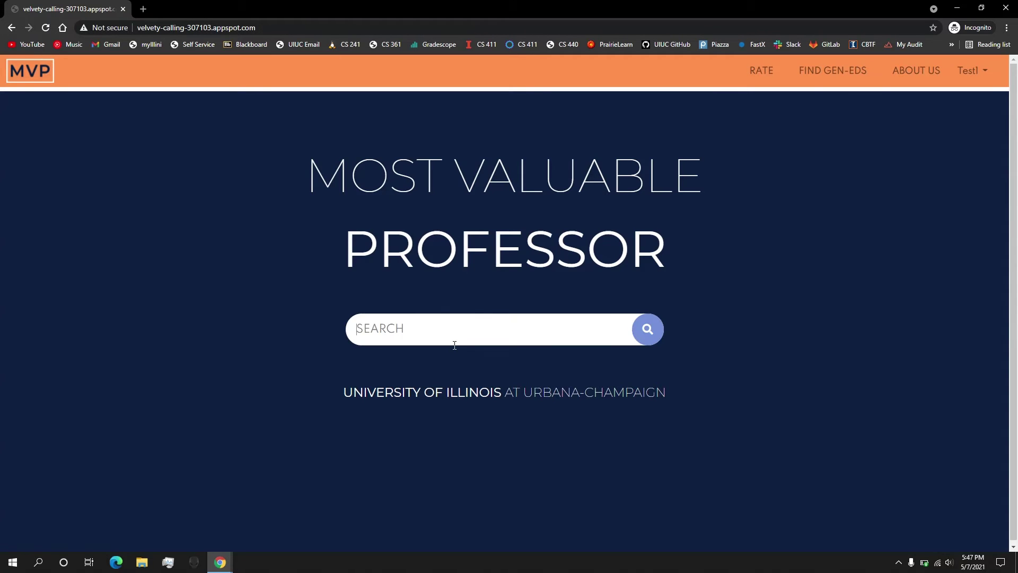
type("angrave")
key("Return")
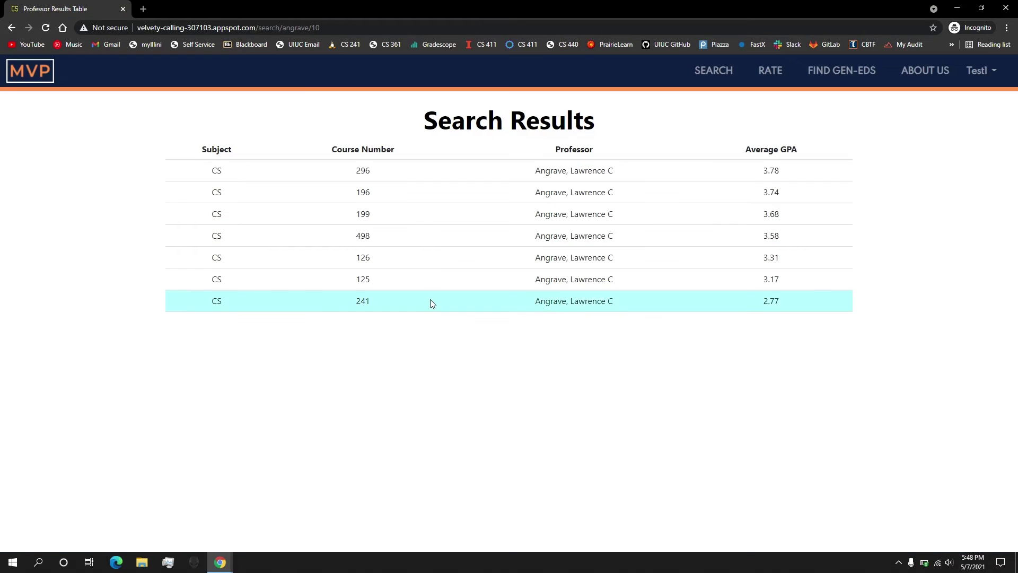
left_click(430, 301)
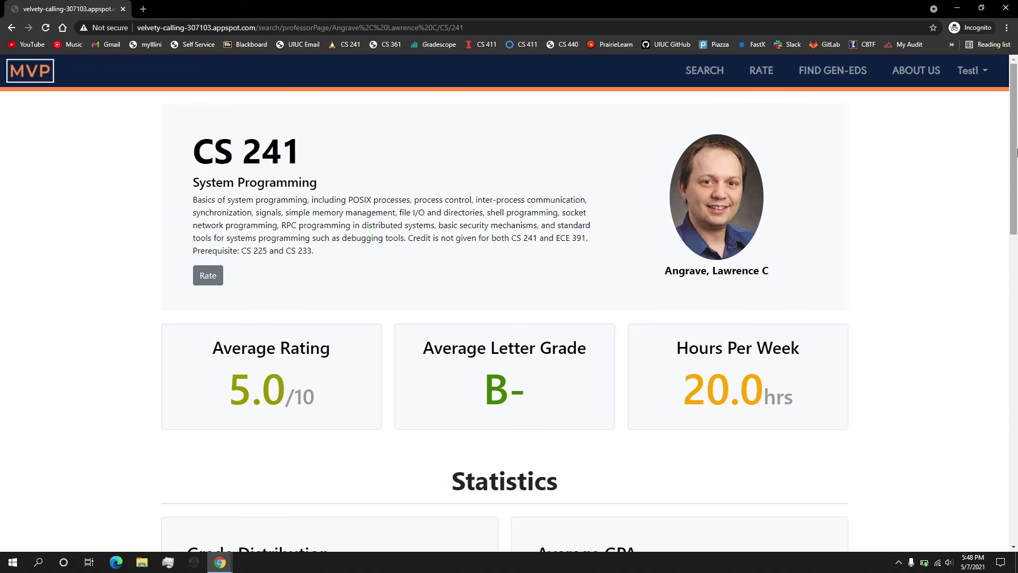
scroll(982, 452, "down", 10)
scroll(299, 451, "down", 3)
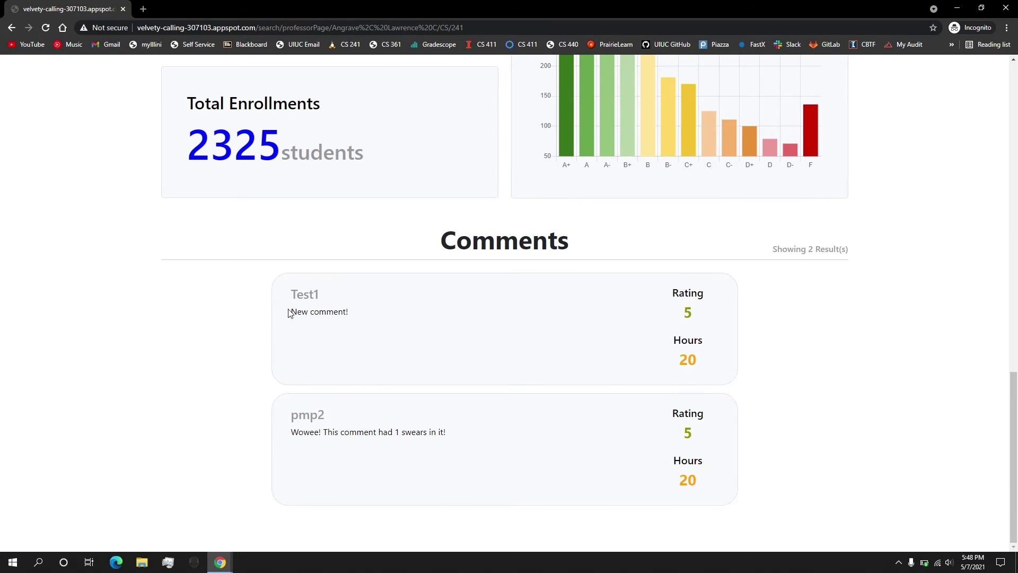
left_click_drag(290, 312, 365, 318)
left_click_drag(1014, 374, 1014, 67)
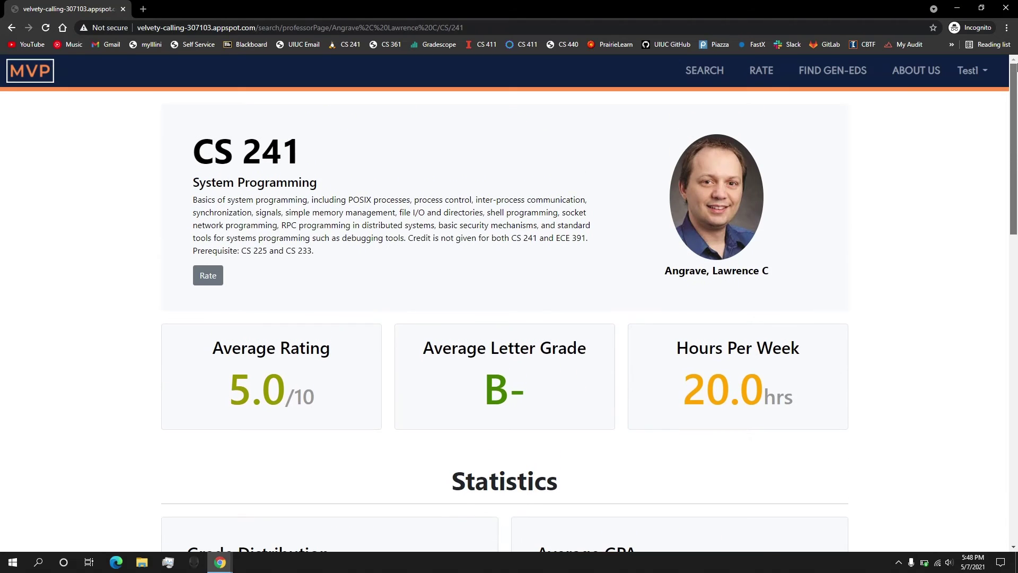
Start a new course rating and pick a different professor from the Professor dropdown
left_click(775, 72)
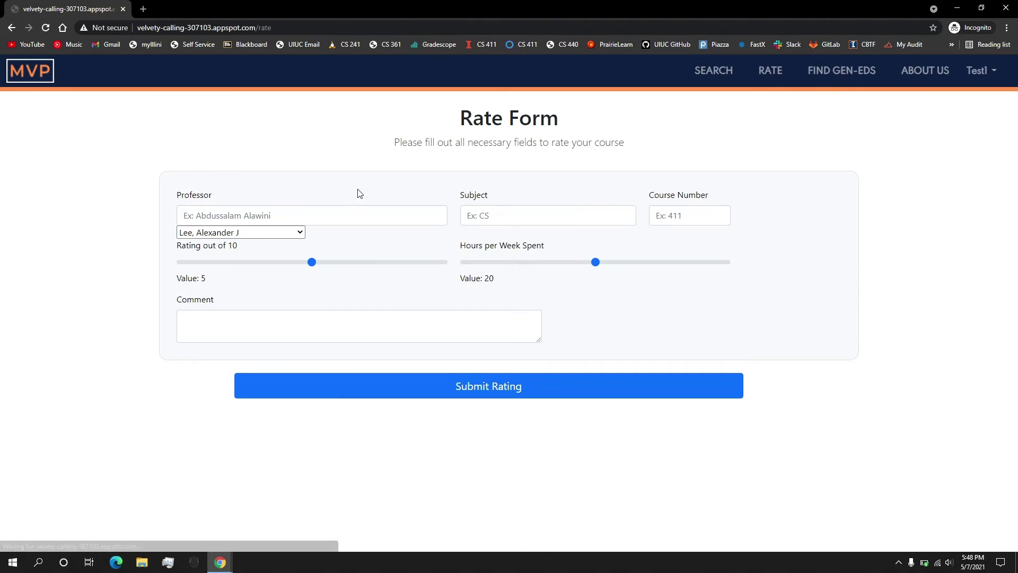
left_click(287, 231)
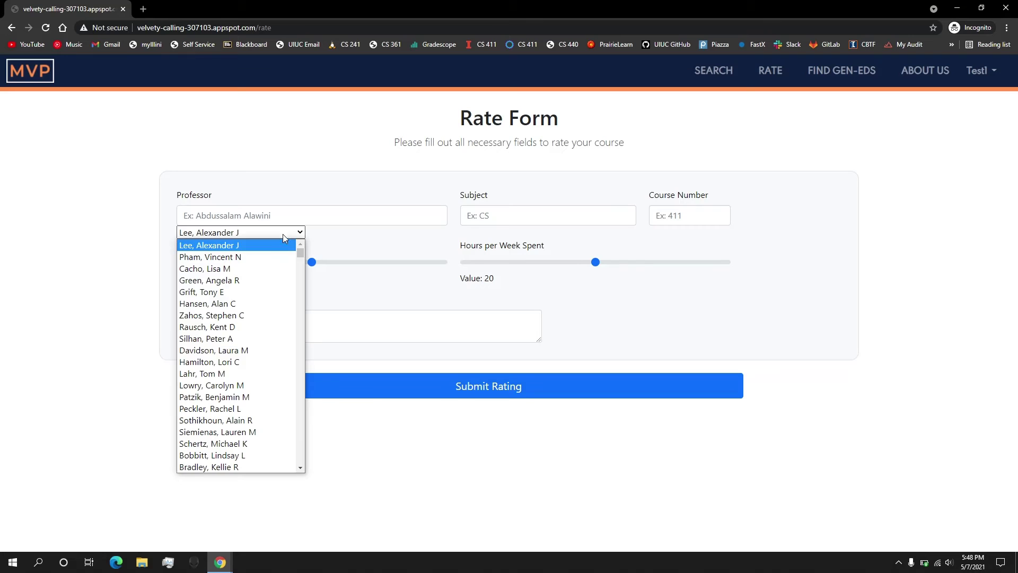
left_click(245, 322)
left_click(549, 211)
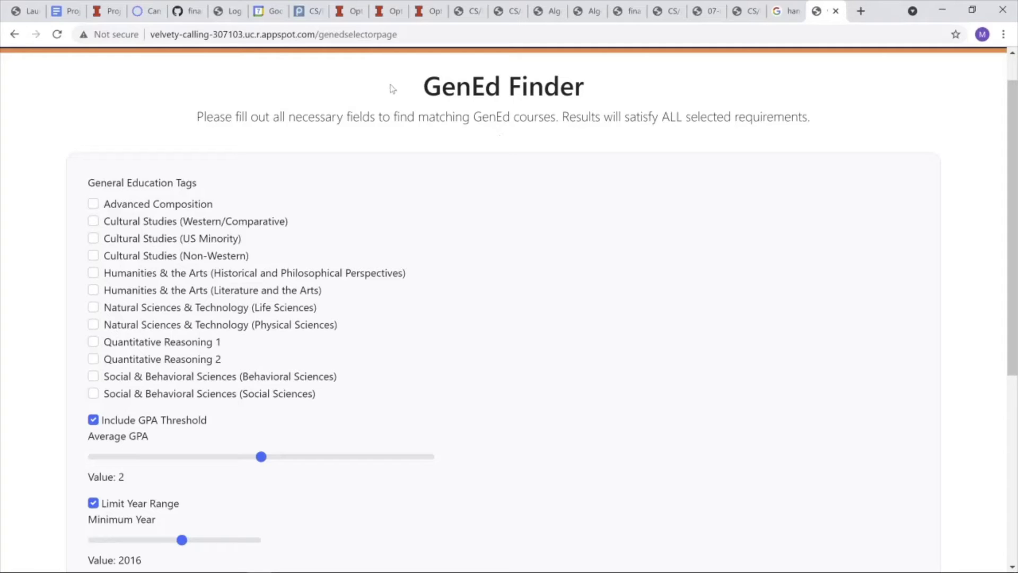
Require the Advanced Composition and Cultural Studies (Western/Comparative) GenEd tags
left_click(94, 204)
left_click(93, 221)
left_click(93, 204)
left_click(93, 220)
left_click(93, 203)
left_click(93, 221)
Set GPA 2.5, minimum year 2012, minimum rating 3.6, maximum hours 35, and search
scroll(271, 214, "down", 5)
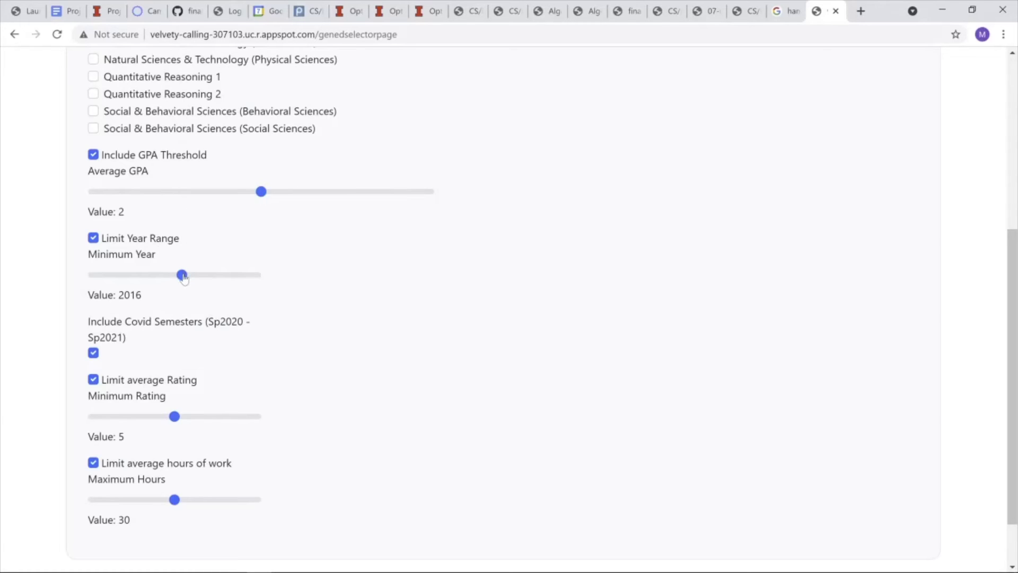
mouse_move(183, 276)
left_mouse_down()
mouse_move(198, 276)
mouse_move(175, 279)
left_mouse_up()
left_click_drag(264, 196, 303, 196)
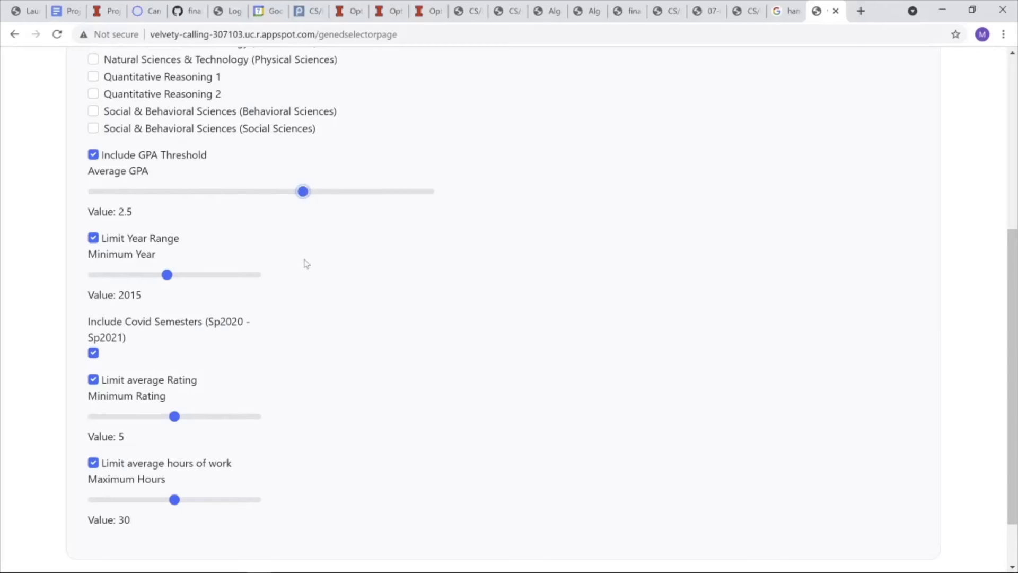
left_click_drag(165, 278, 123, 276)
scroll(186, 295, "down", 1)
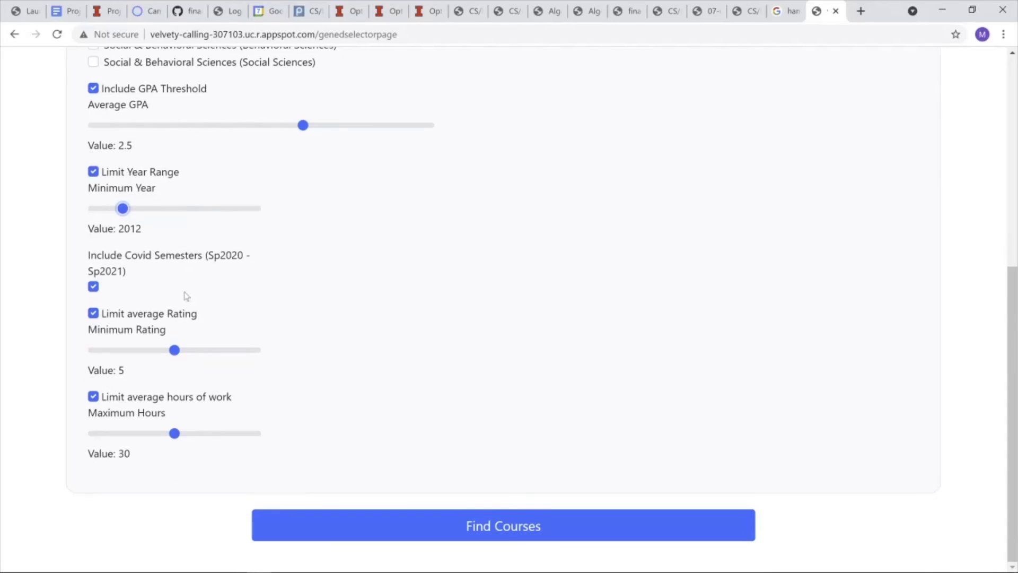
left_click_drag(174, 350, 151, 351)
left_click_drag(171, 437, 188, 436)
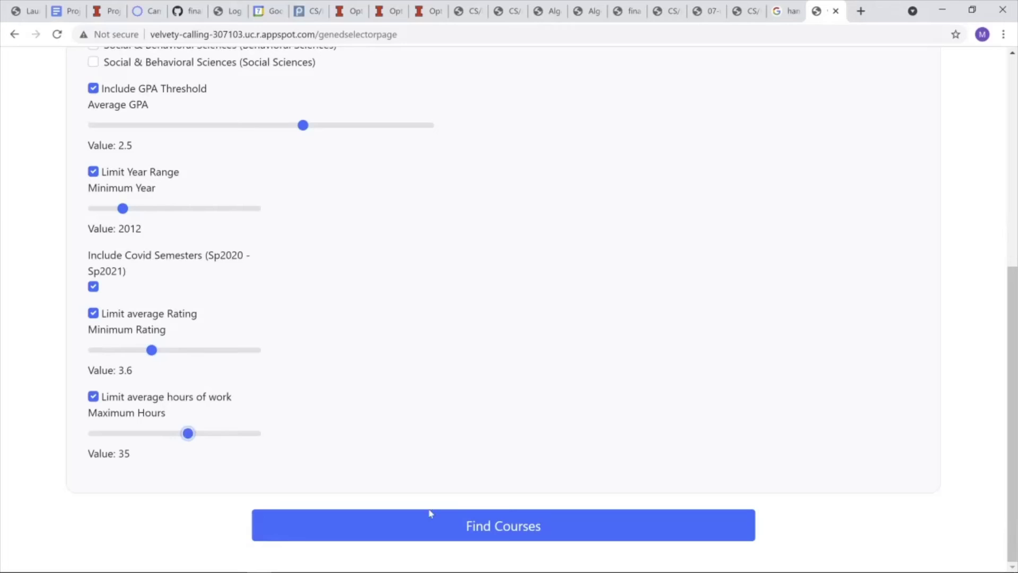
left_click(469, 525)
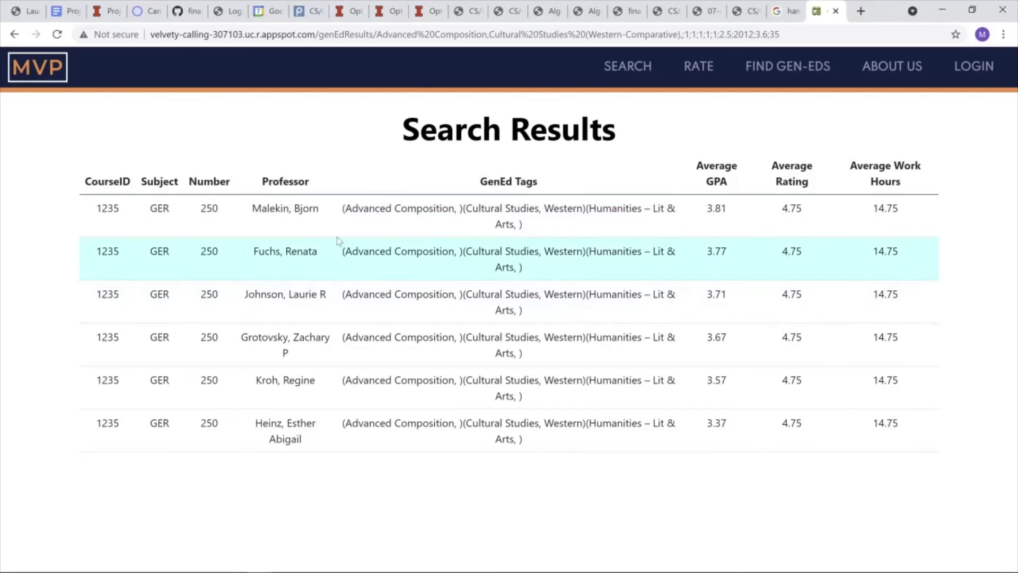
Open the top GER 250 Grimms' Fairy Tales in Context result and browse its course page
left_click(369, 221)
scroll(587, 243, "down", 5)
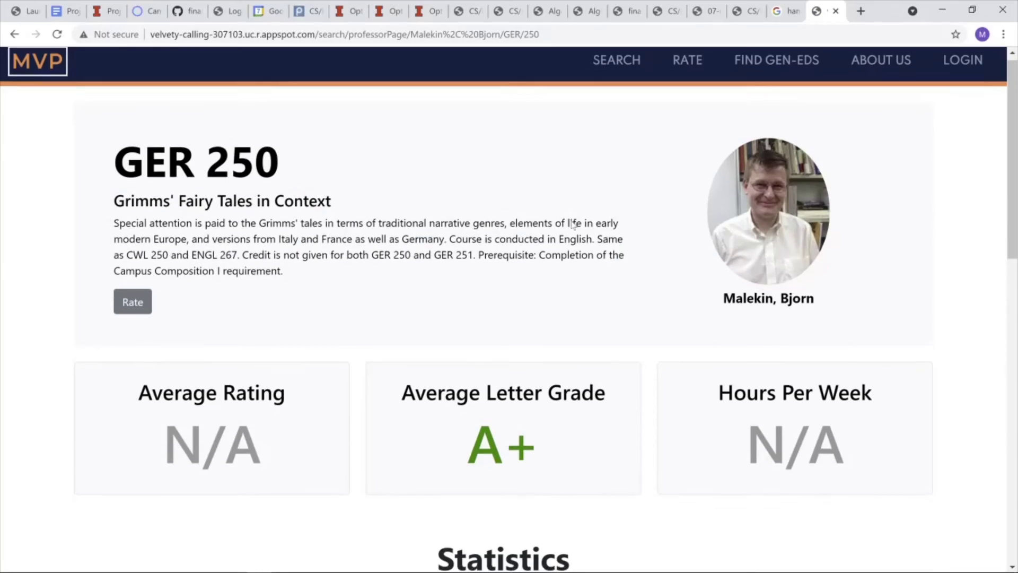
scroll(587, 244, "down", 6)
scroll(586, 243, "up", 10)
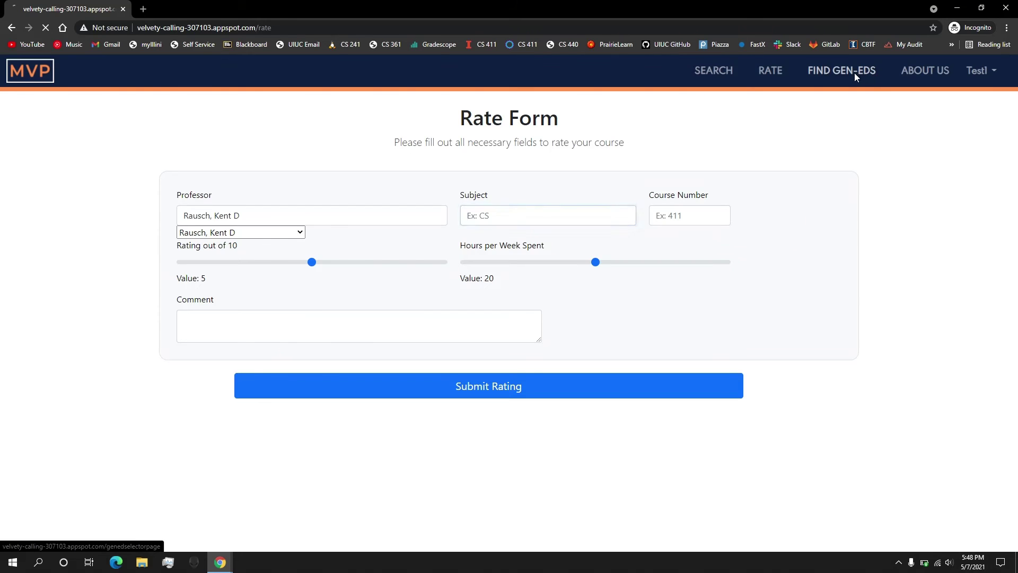
View the About Us team page, scrolling through the team members
left_click(856, 72)
left_click(894, 77)
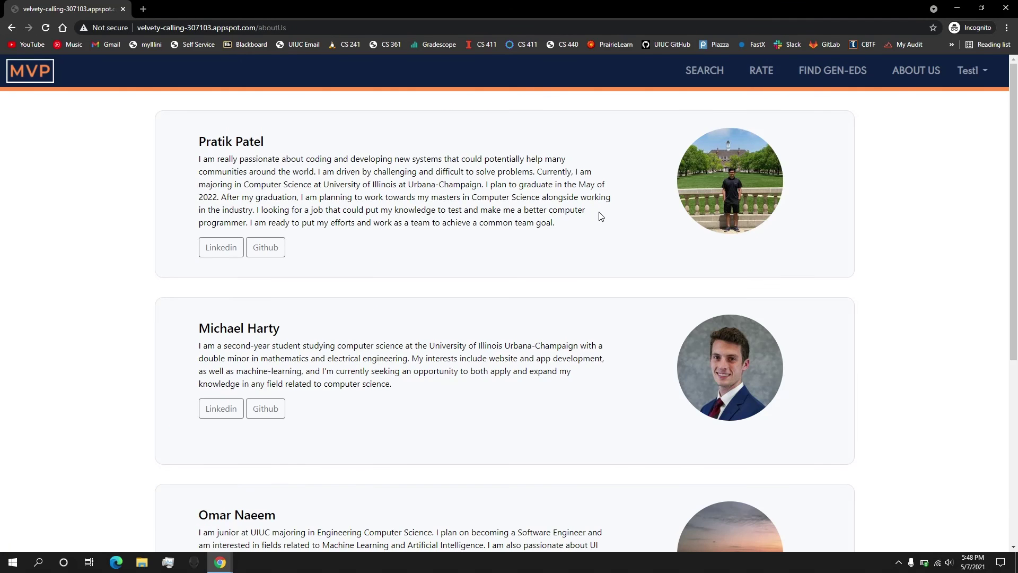
scroll(330, 303, "down", 5)
scroll(330, 303, "up", 5)
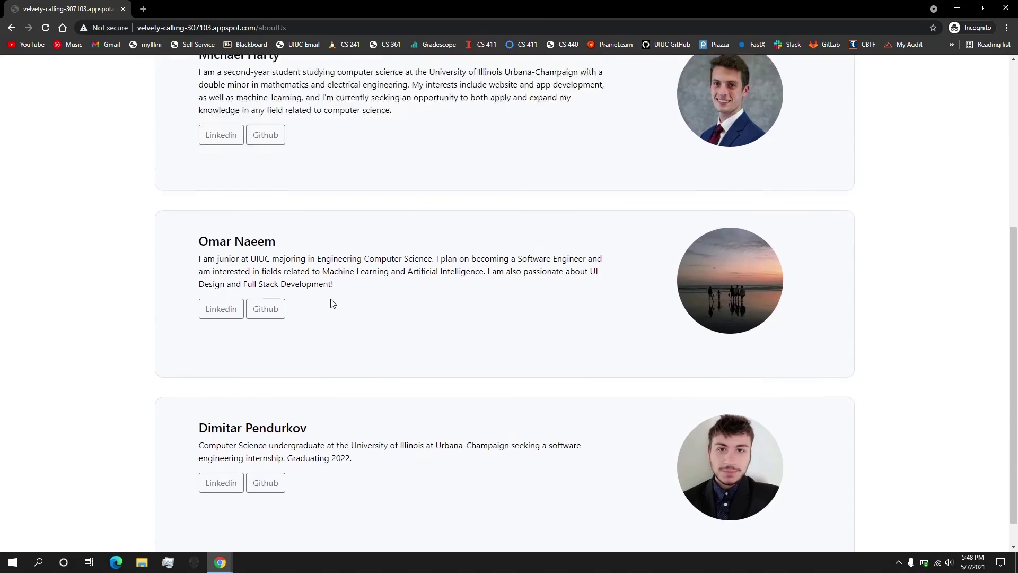
scroll(183, 159, "up", 1)
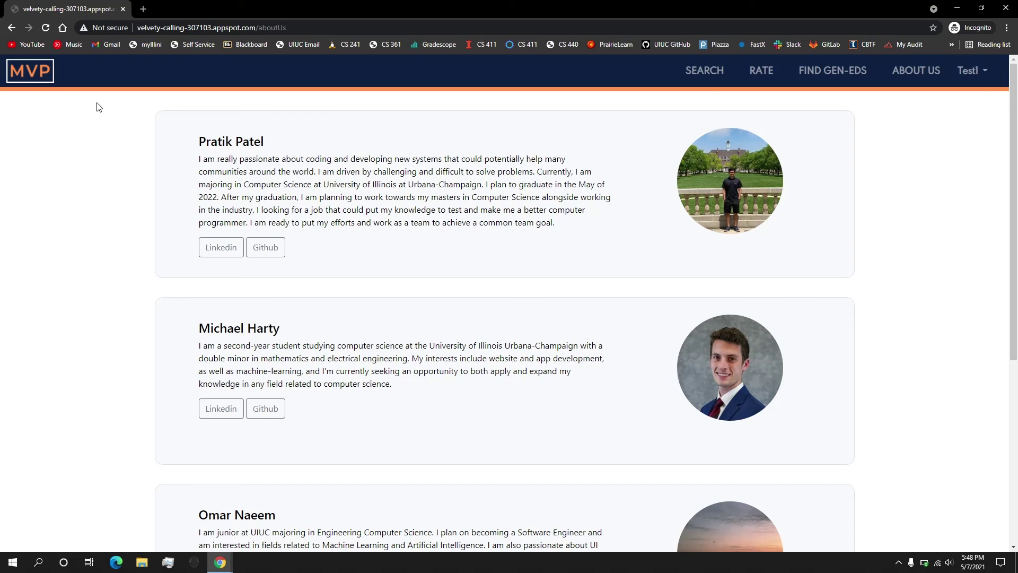
Return to the home page and log out from the account menu
left_click(28, 80)
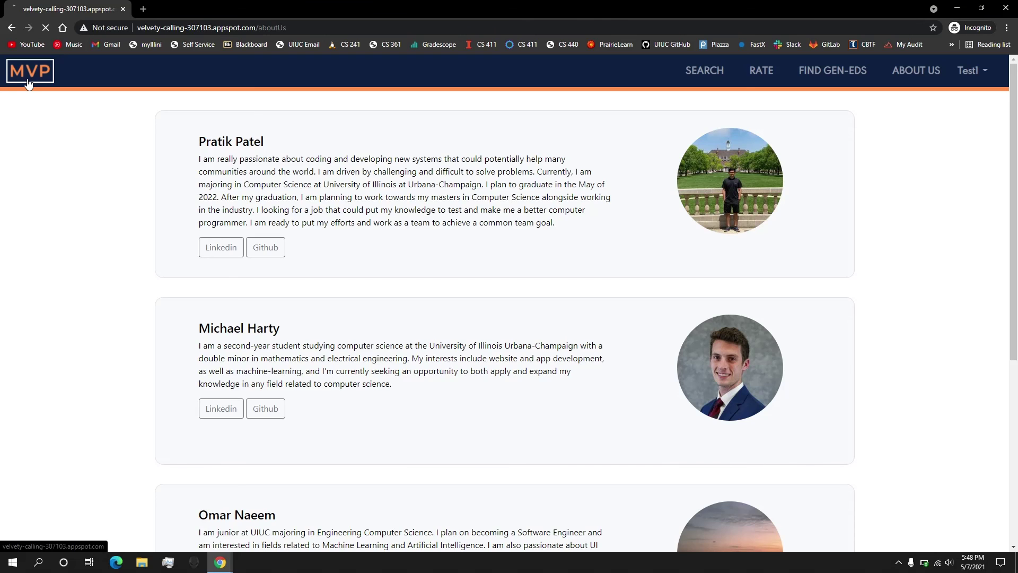
left_click(973, 71)
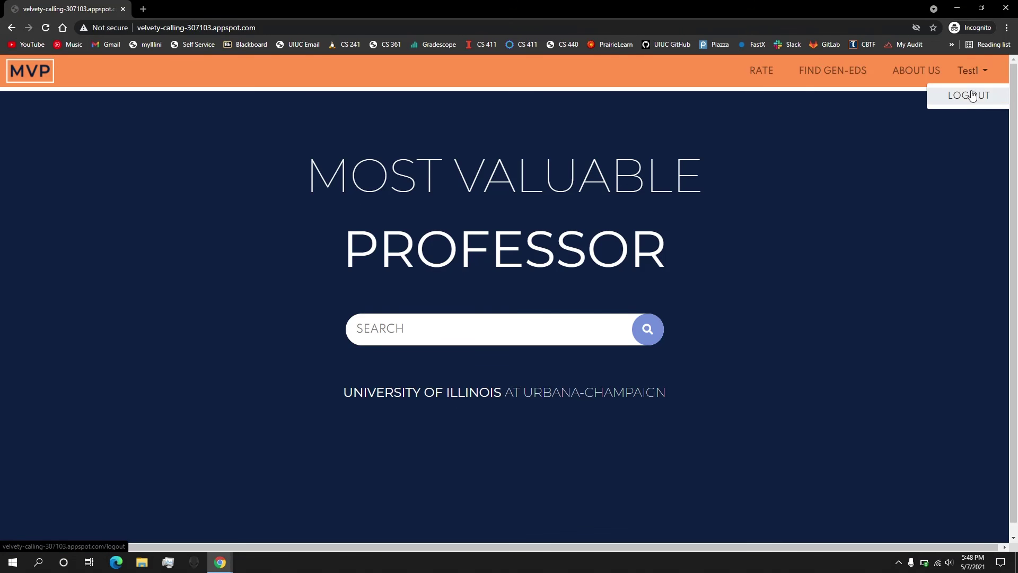
left_click(970, 96)
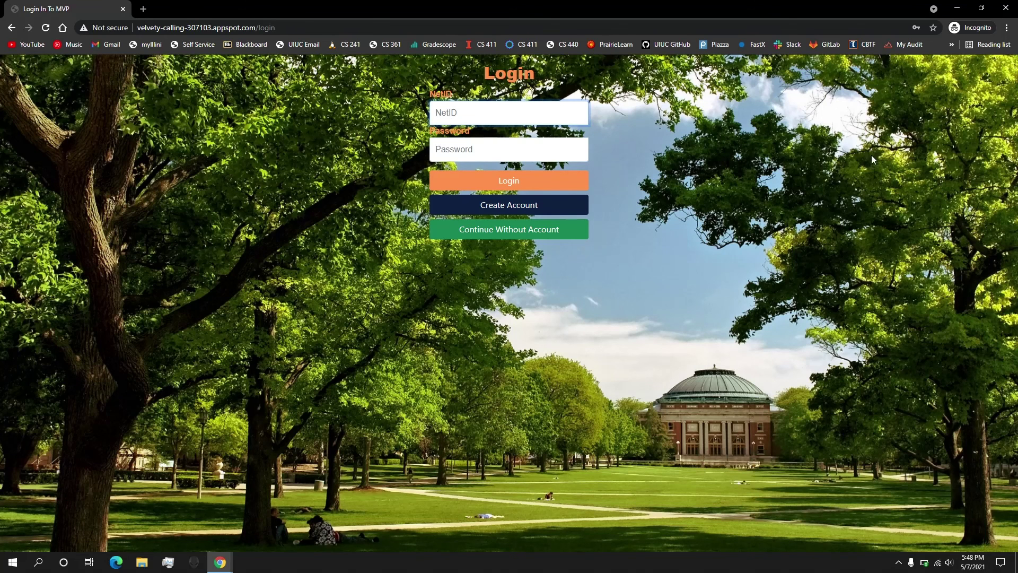